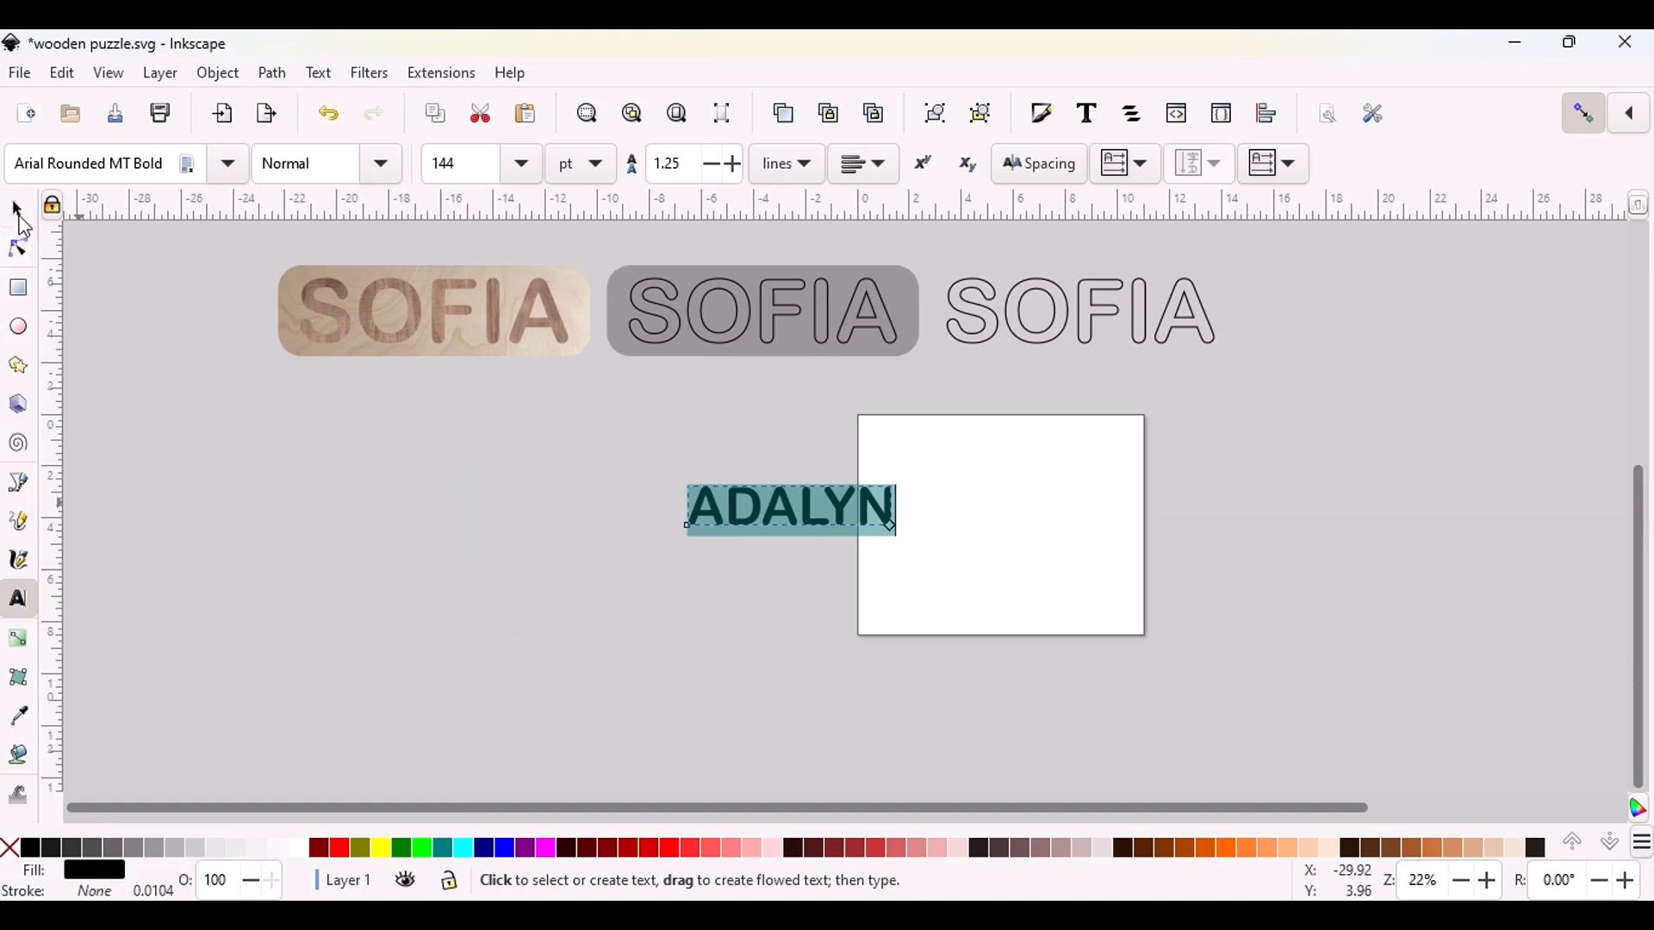
Enlarge the new name text to about 13.1 by 2.5 in and move it up beneath the finished sample designs
{"action": "left_click", "coordinate": [17, 209]}
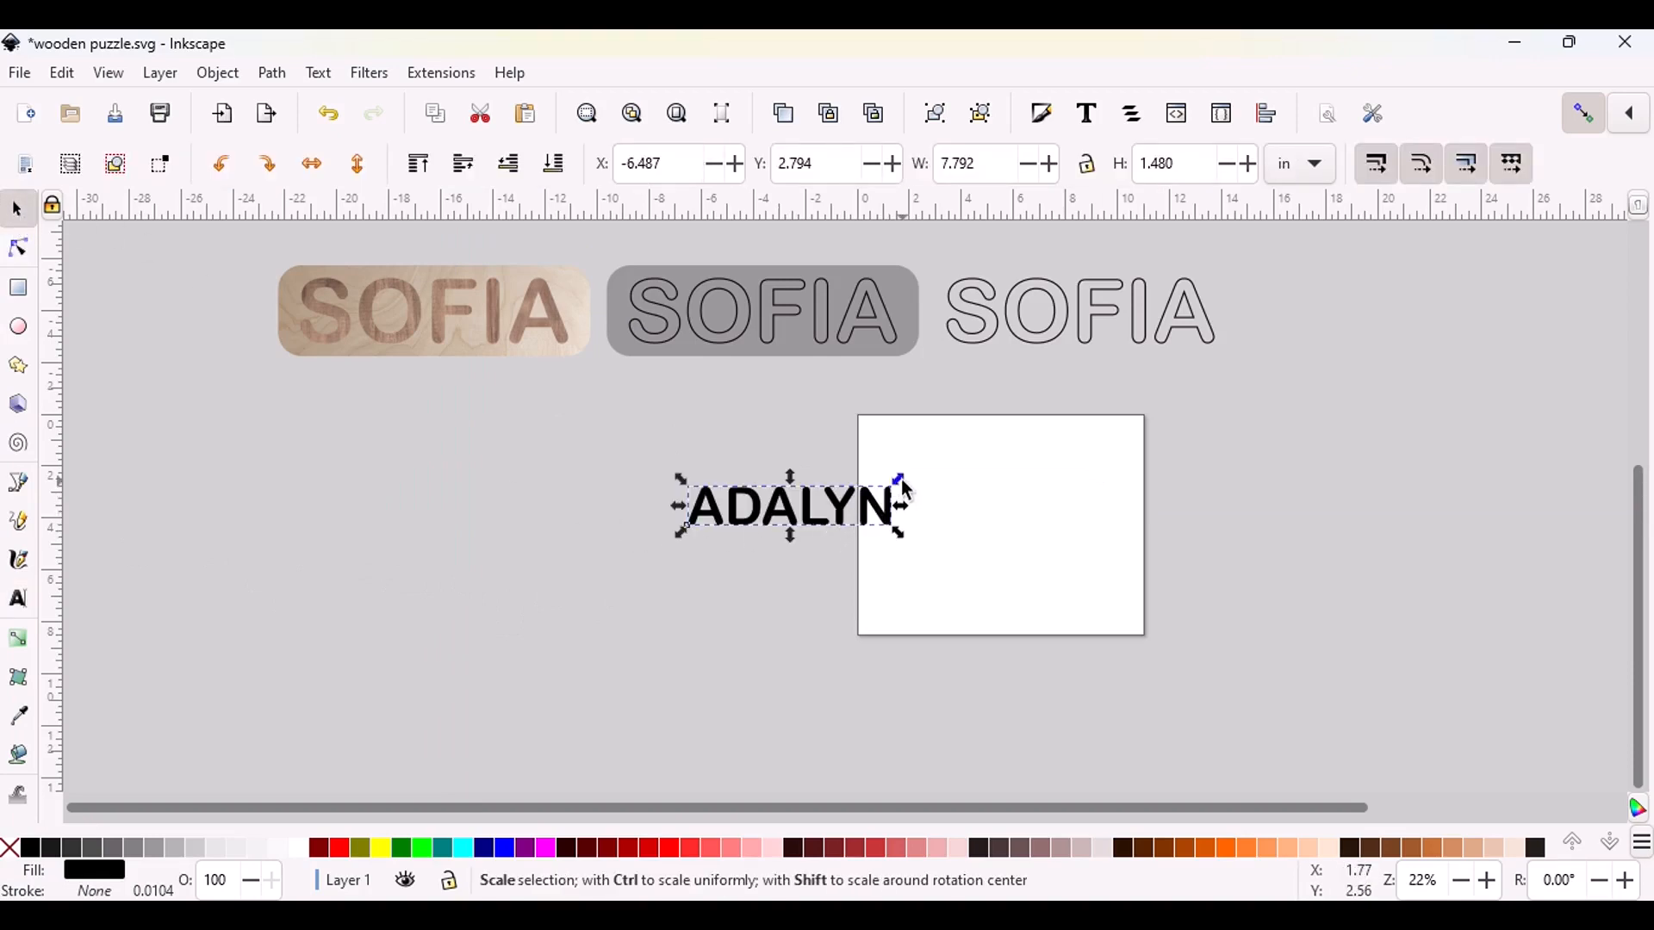
{"action": "left_click_drag", "start_coordinate": [901, 482], "coordinate": [968, 466]}
{"action": "left_click_drag", "start_coordinate": [785, 544], "coordinate": [811, 460]}
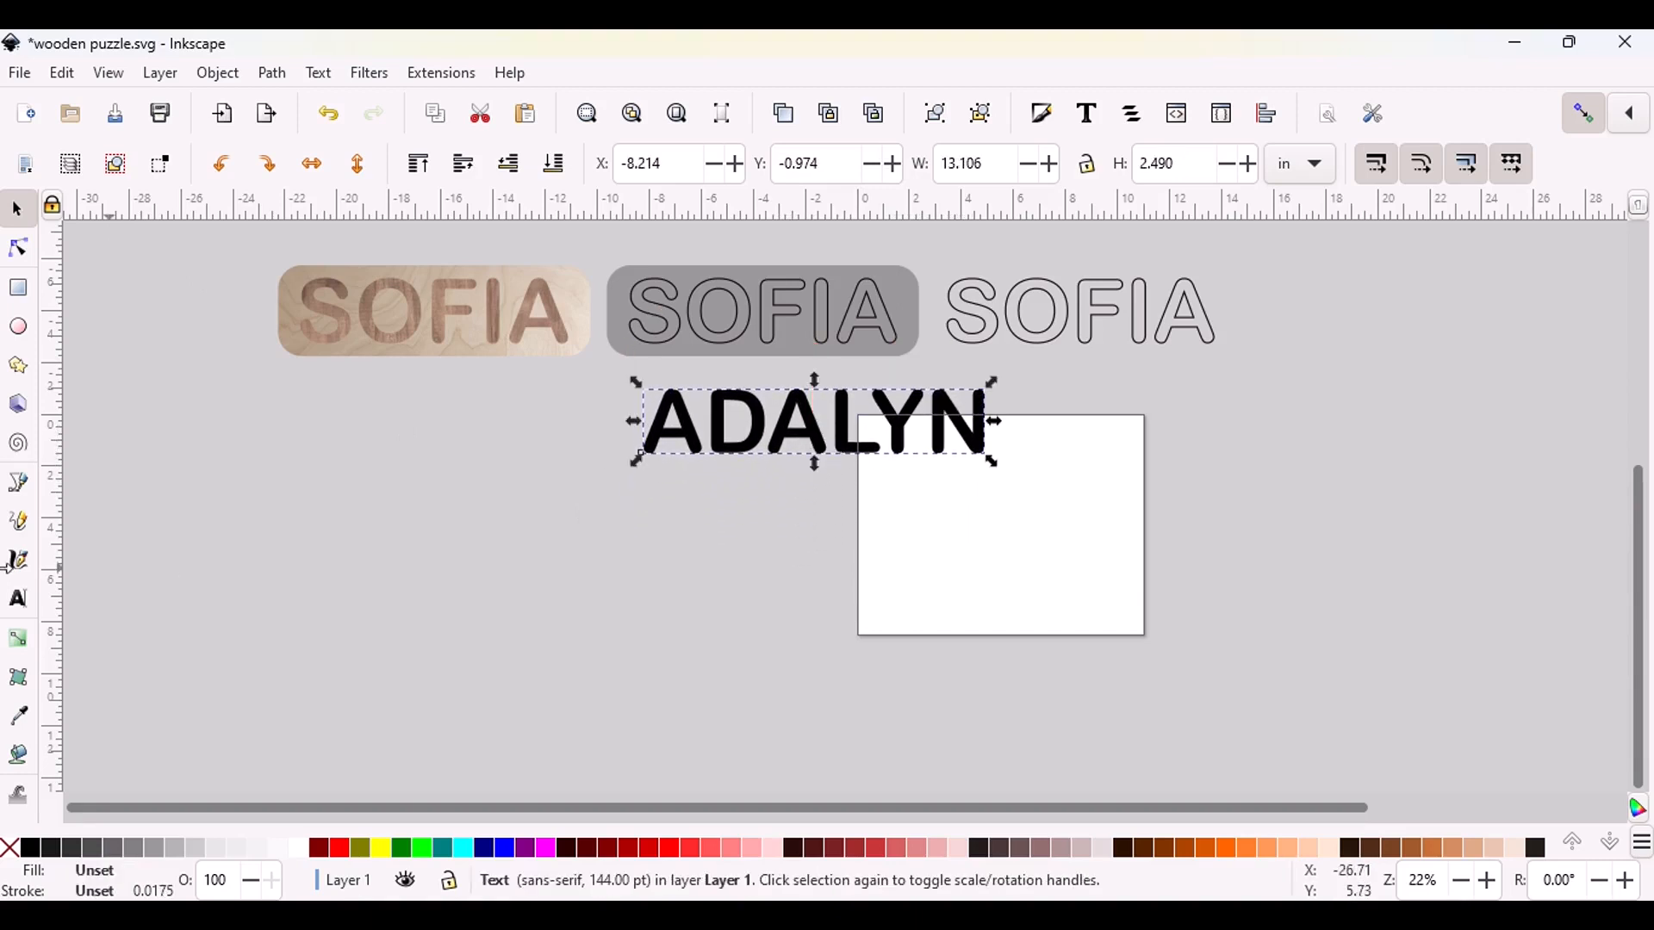
Draw a rectangle about 21.8 in wide and 7 in high below the name text
{"action": "left_click", "coordinate": [21, 295]}
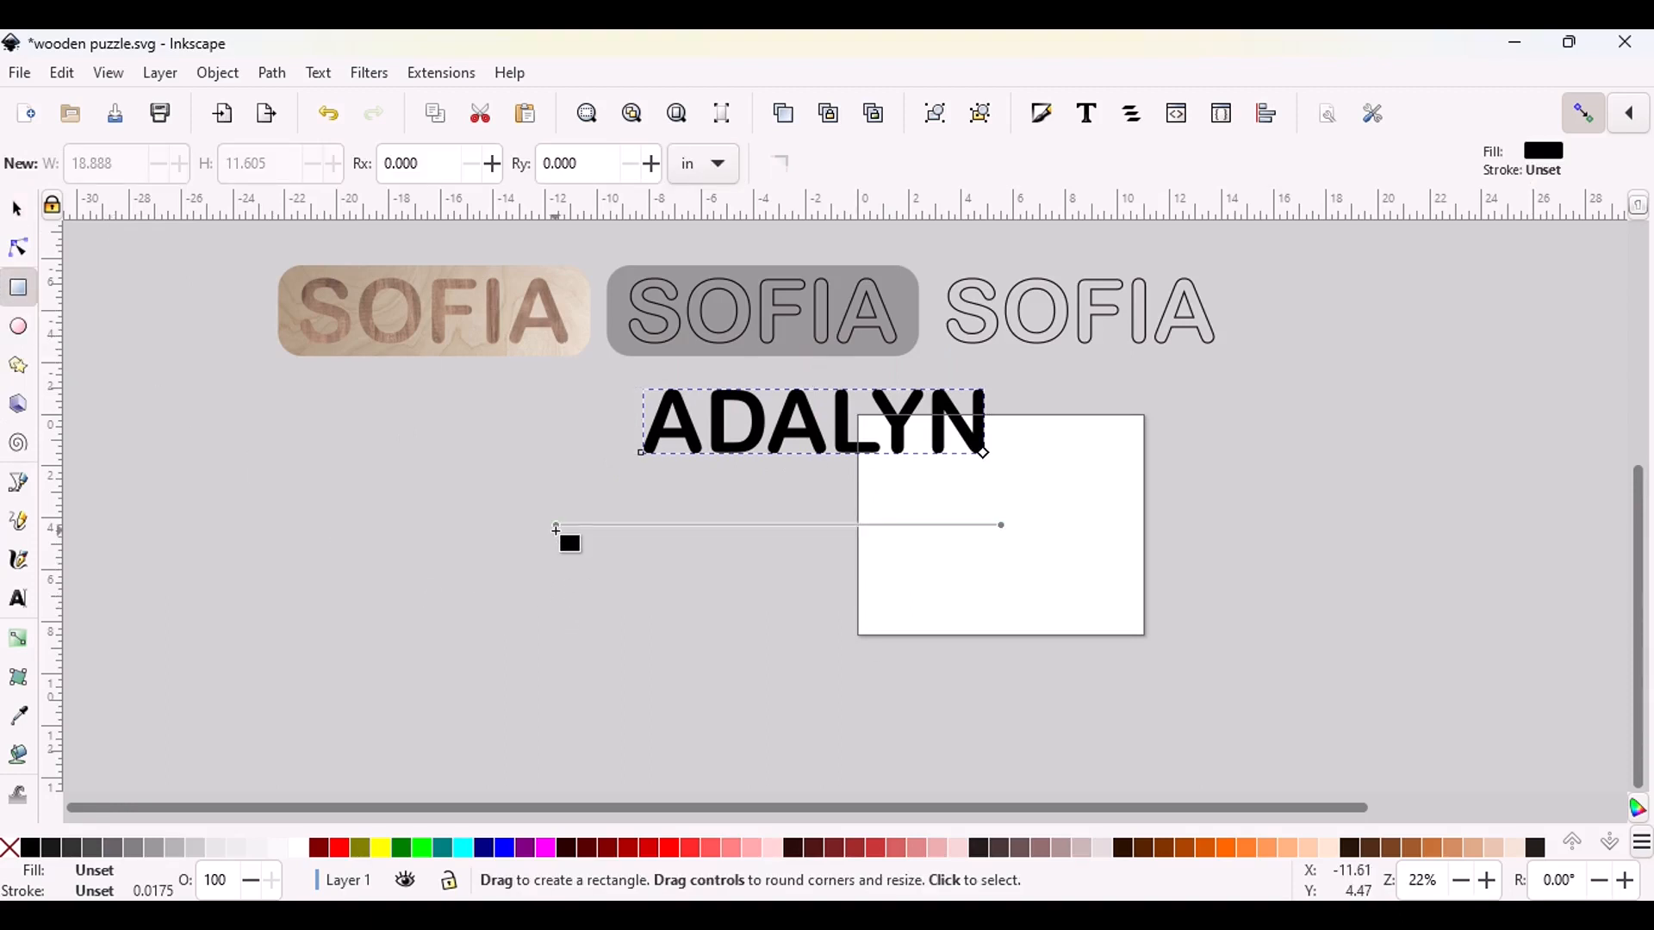
{"action": "left_click_drag", "start_coordinate": [556, 527], "coordinate": [1122, 710]}
{"action": "key", "text": "s"}
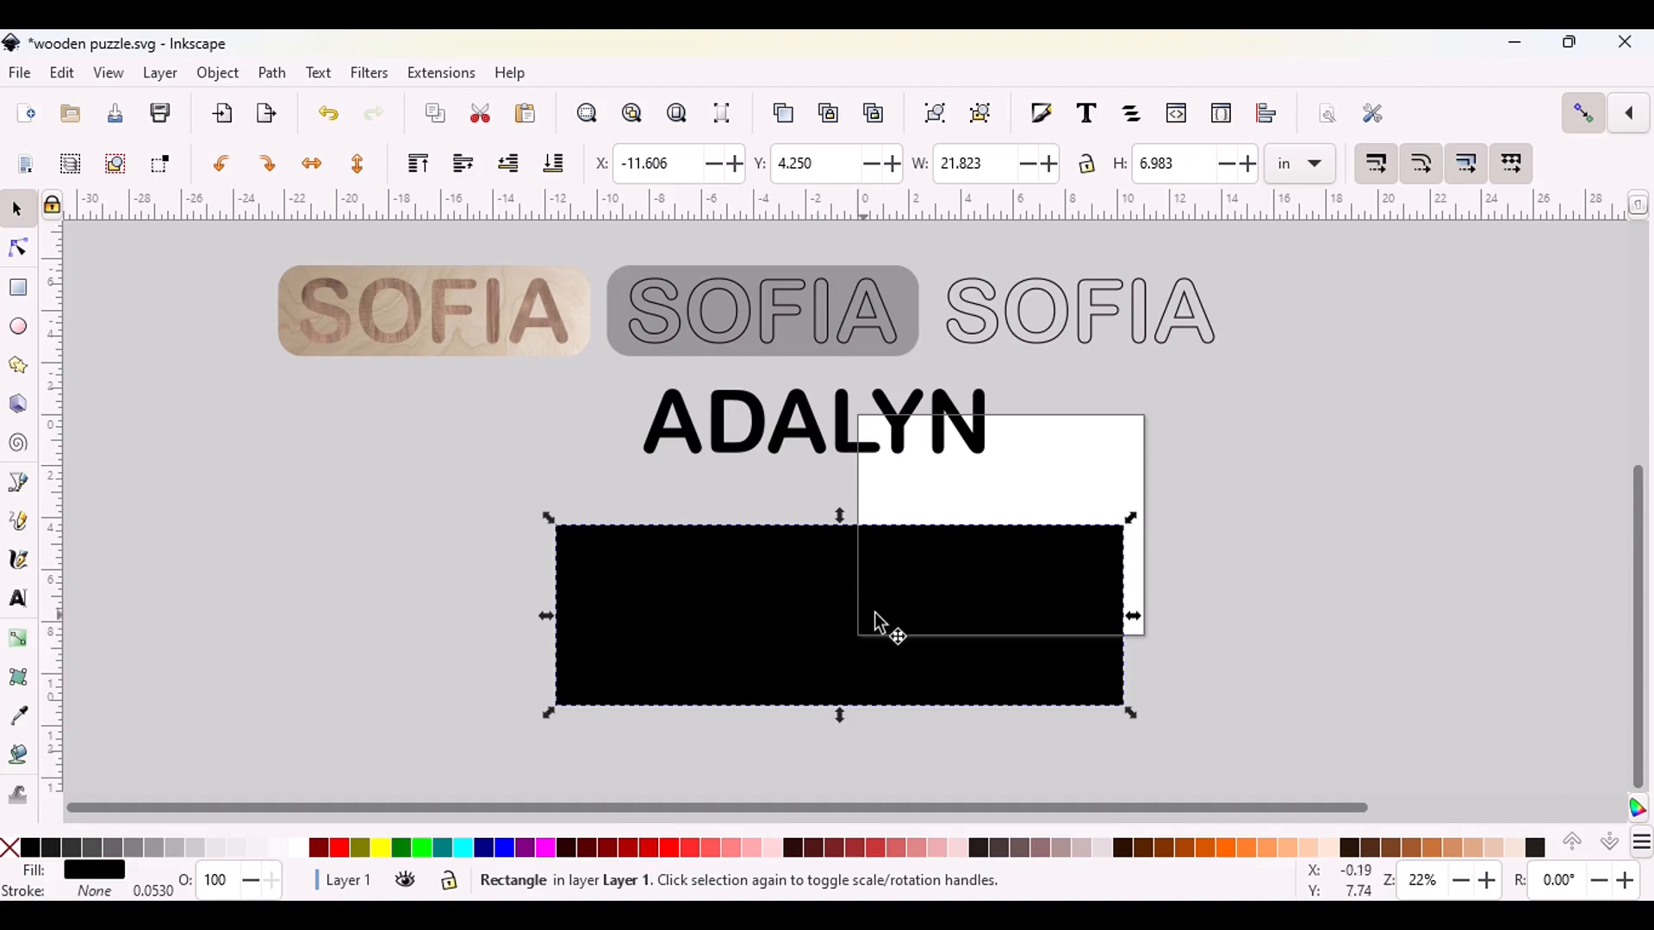
Set the rectangle's height to 3.5 in and its width to 12 in
{"action": "left_click_drag", "start_coordinate": [1195, 163], "coordinate": [1160, 166]}
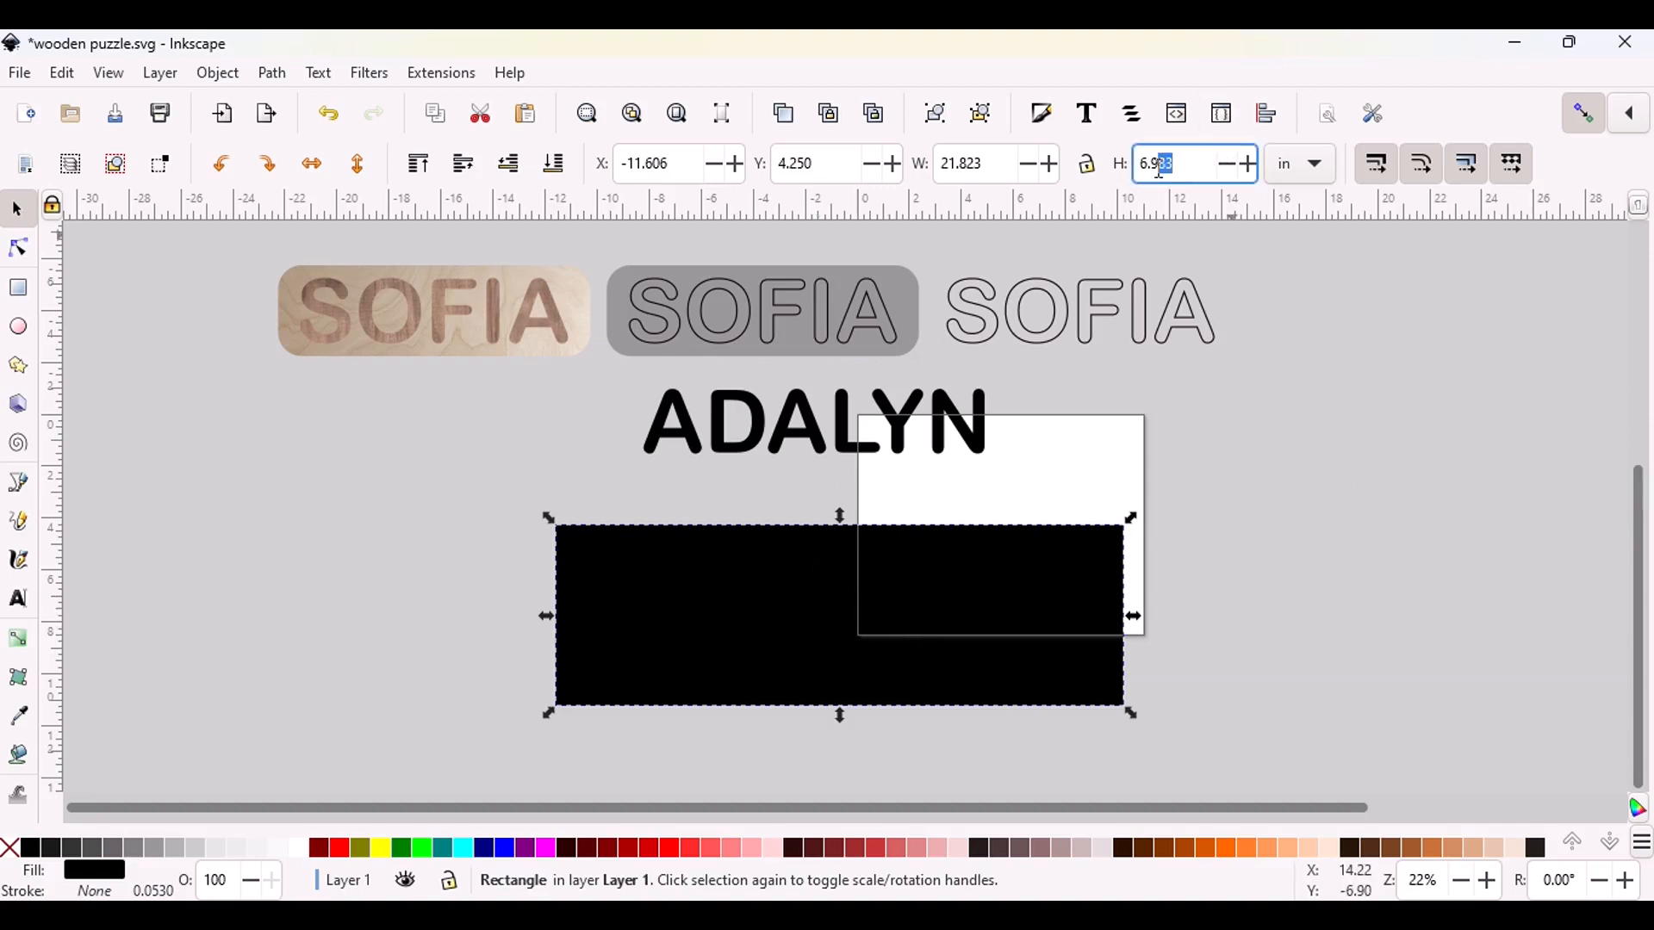
{"action": "type", "text": "3.50"}
{"action": "left_click", "coordinate": [1238, 565]}
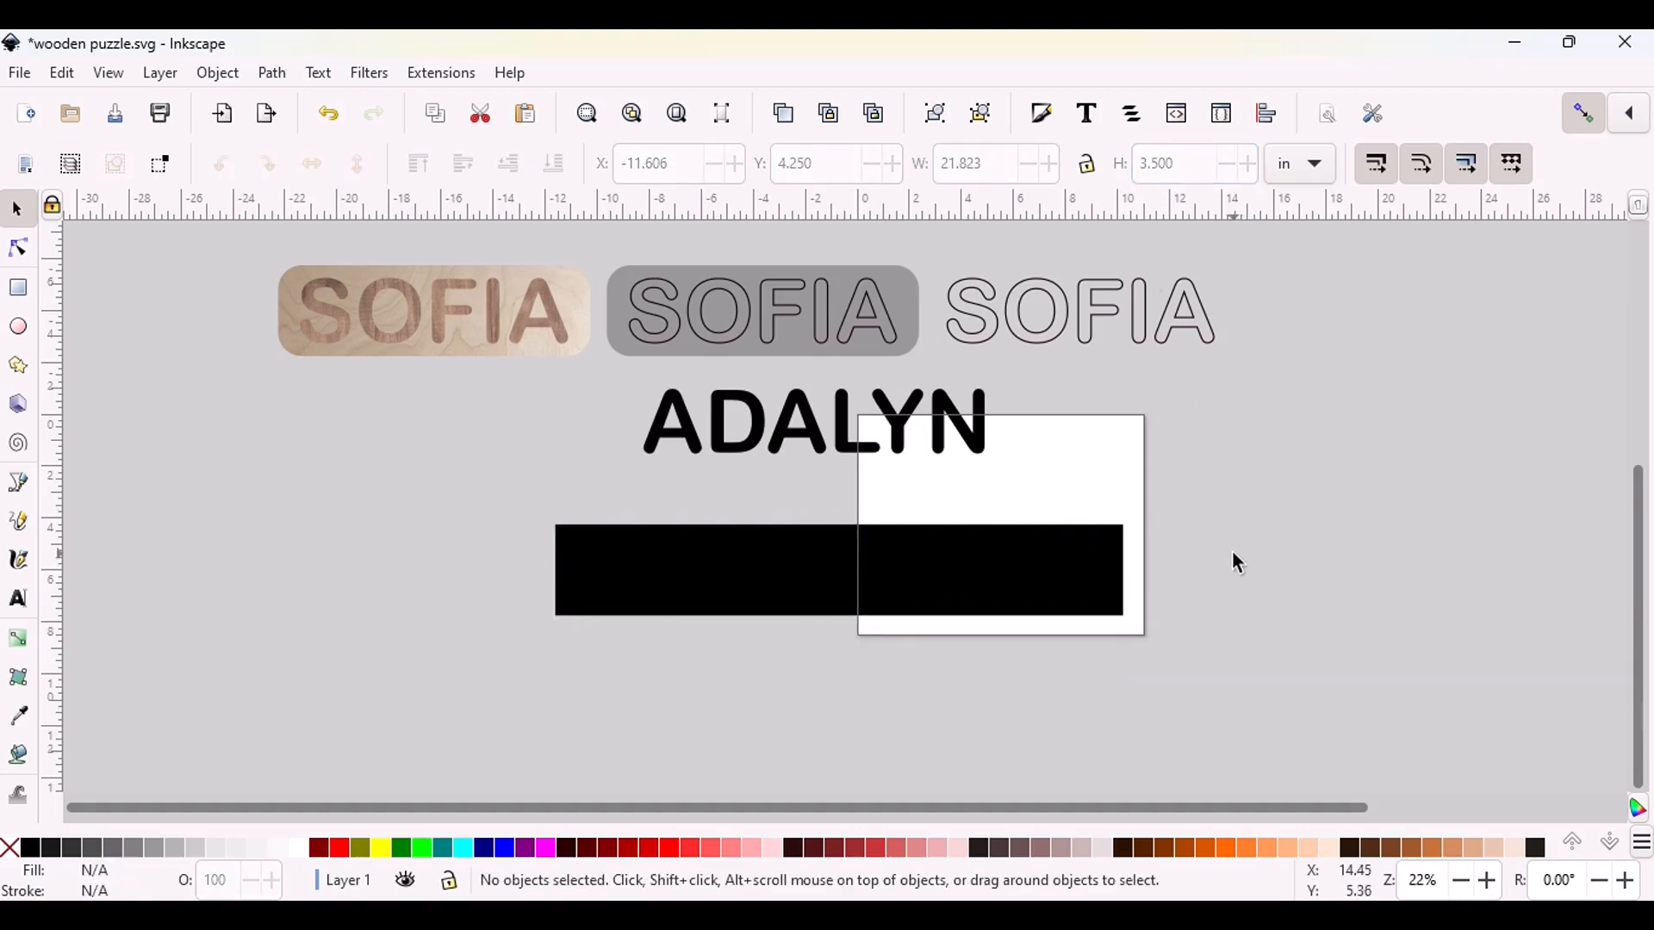
{"action": "left_click", "coordinate": [713, 560]}
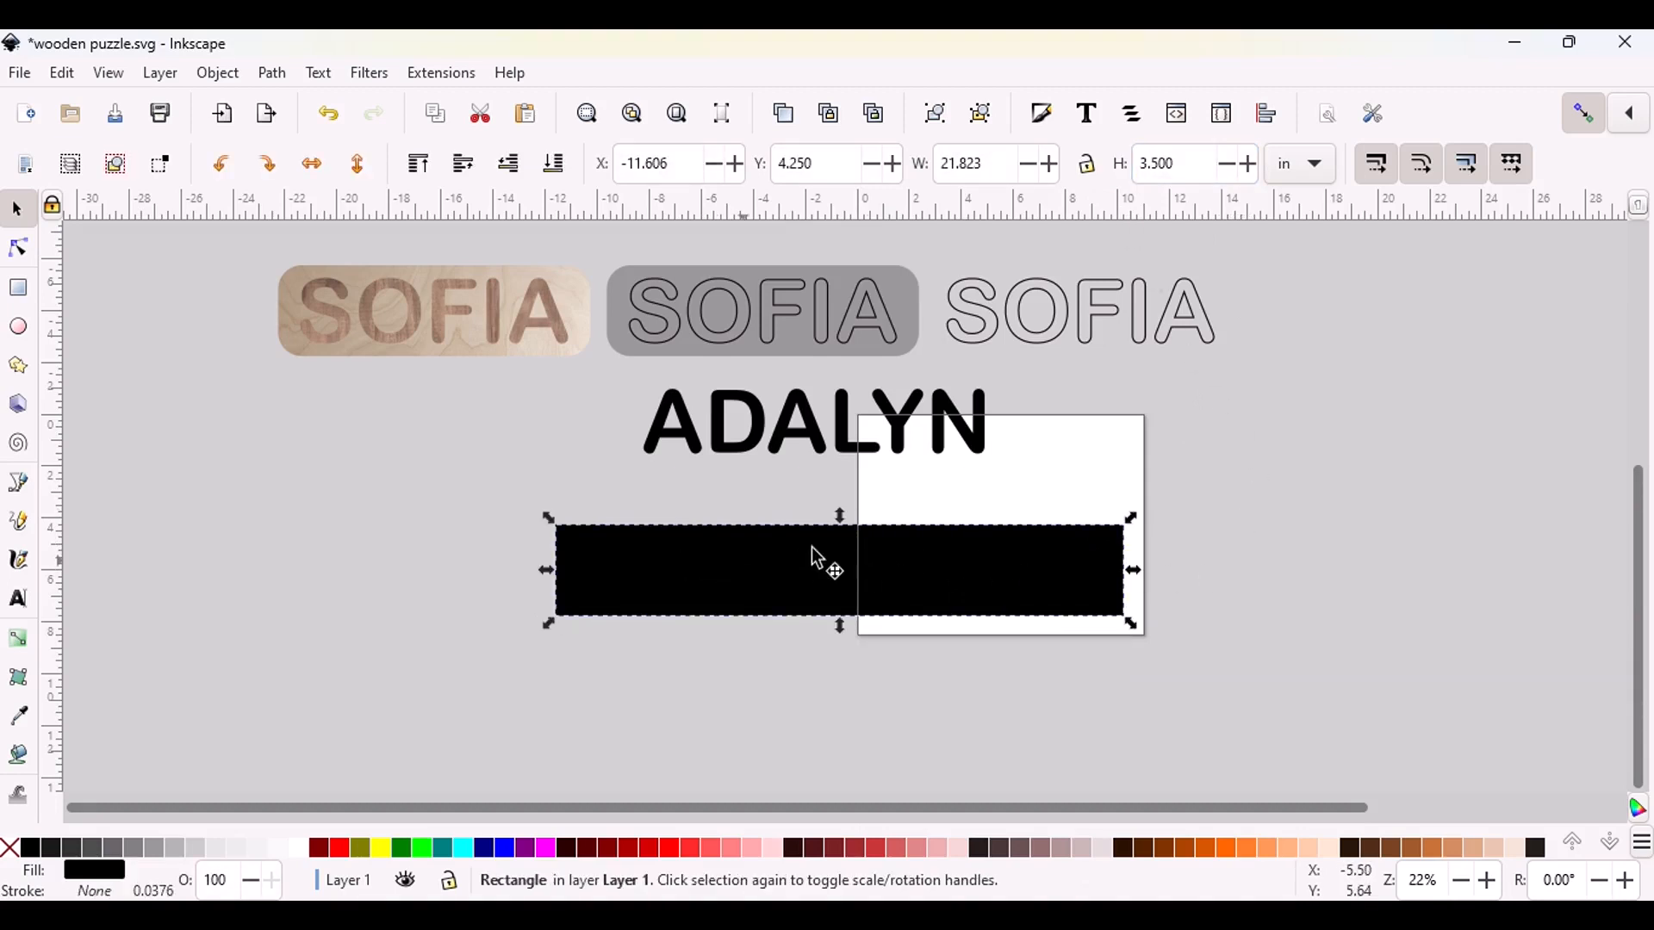
{"action": "left_click", "coordinate": [997, 162]}
{"action": "triple_click", "coordinate": [997, 162]}
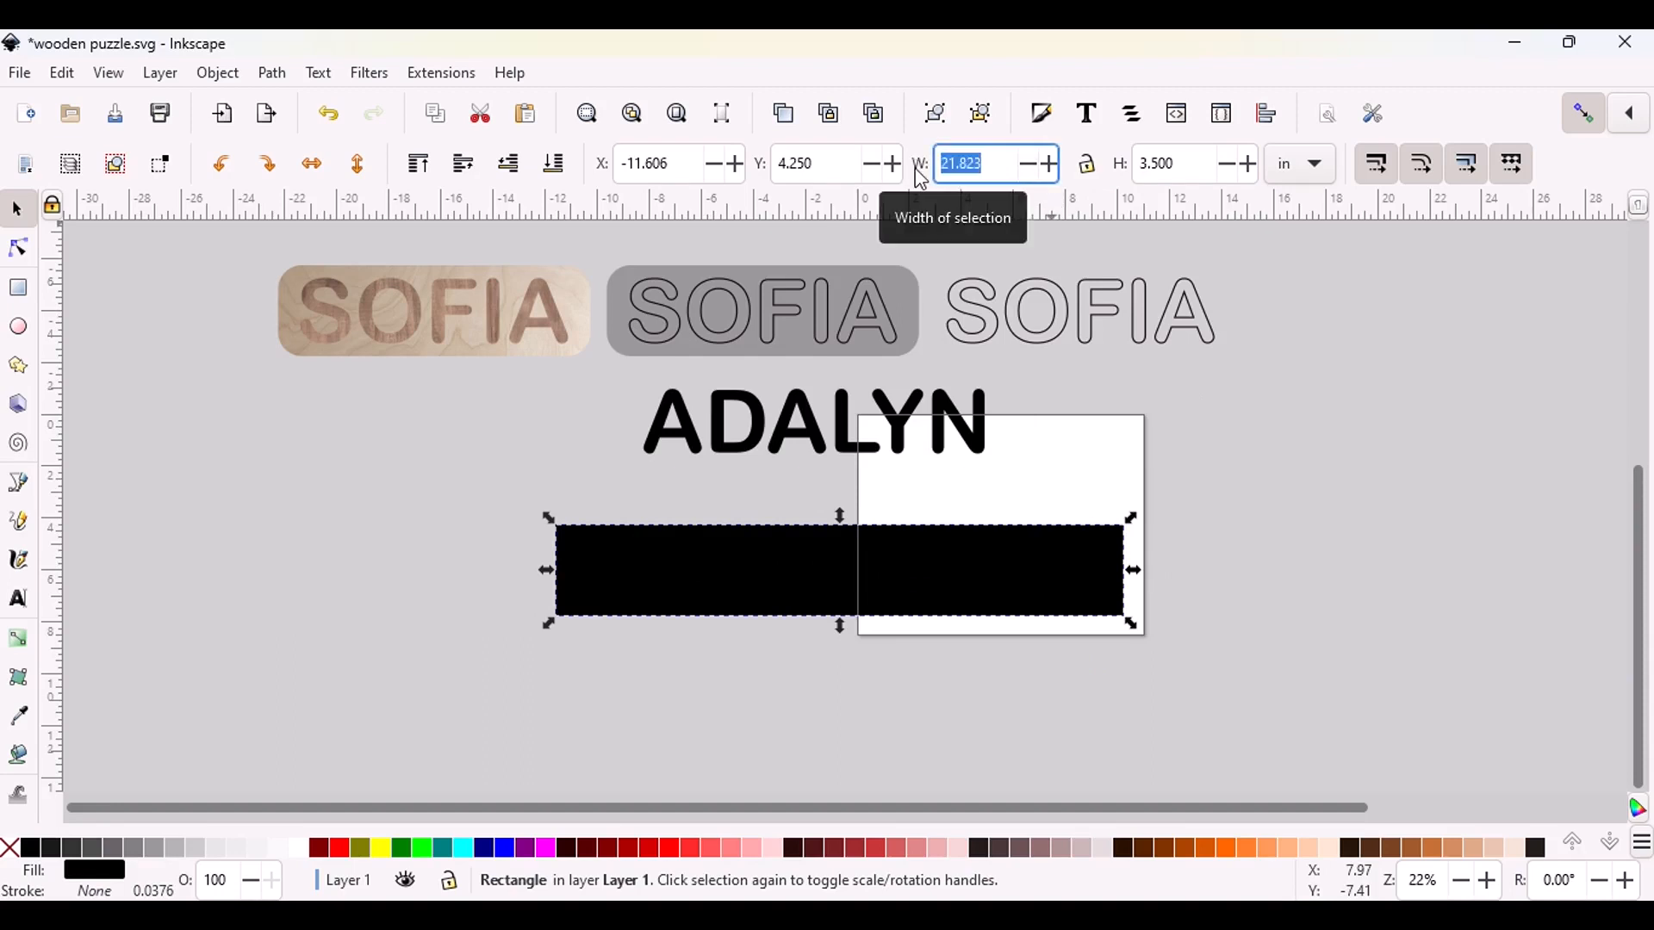
{"action": "type", "text": "12."}
{"action": "key", "text": "Return"}
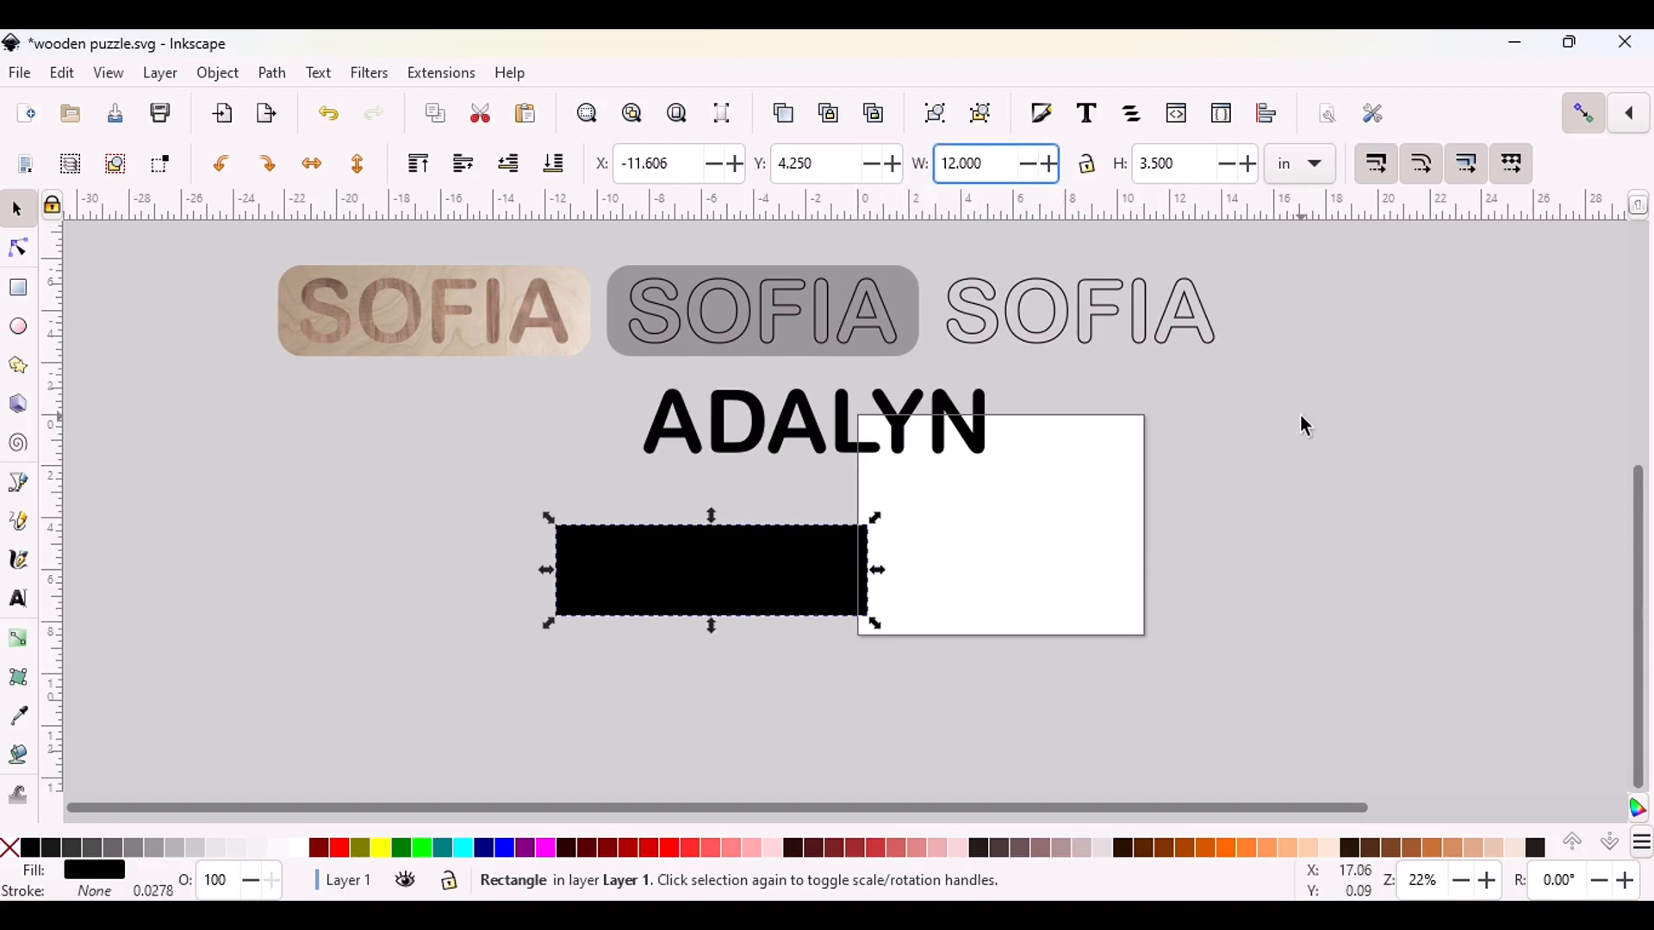
{"action": "left_click", "coordinate": [1305, 424]}
Move the rectangle slightly up towards the name text and fill it with a very light grey
{"action": "left_click", "coordinate": [726, 575]}
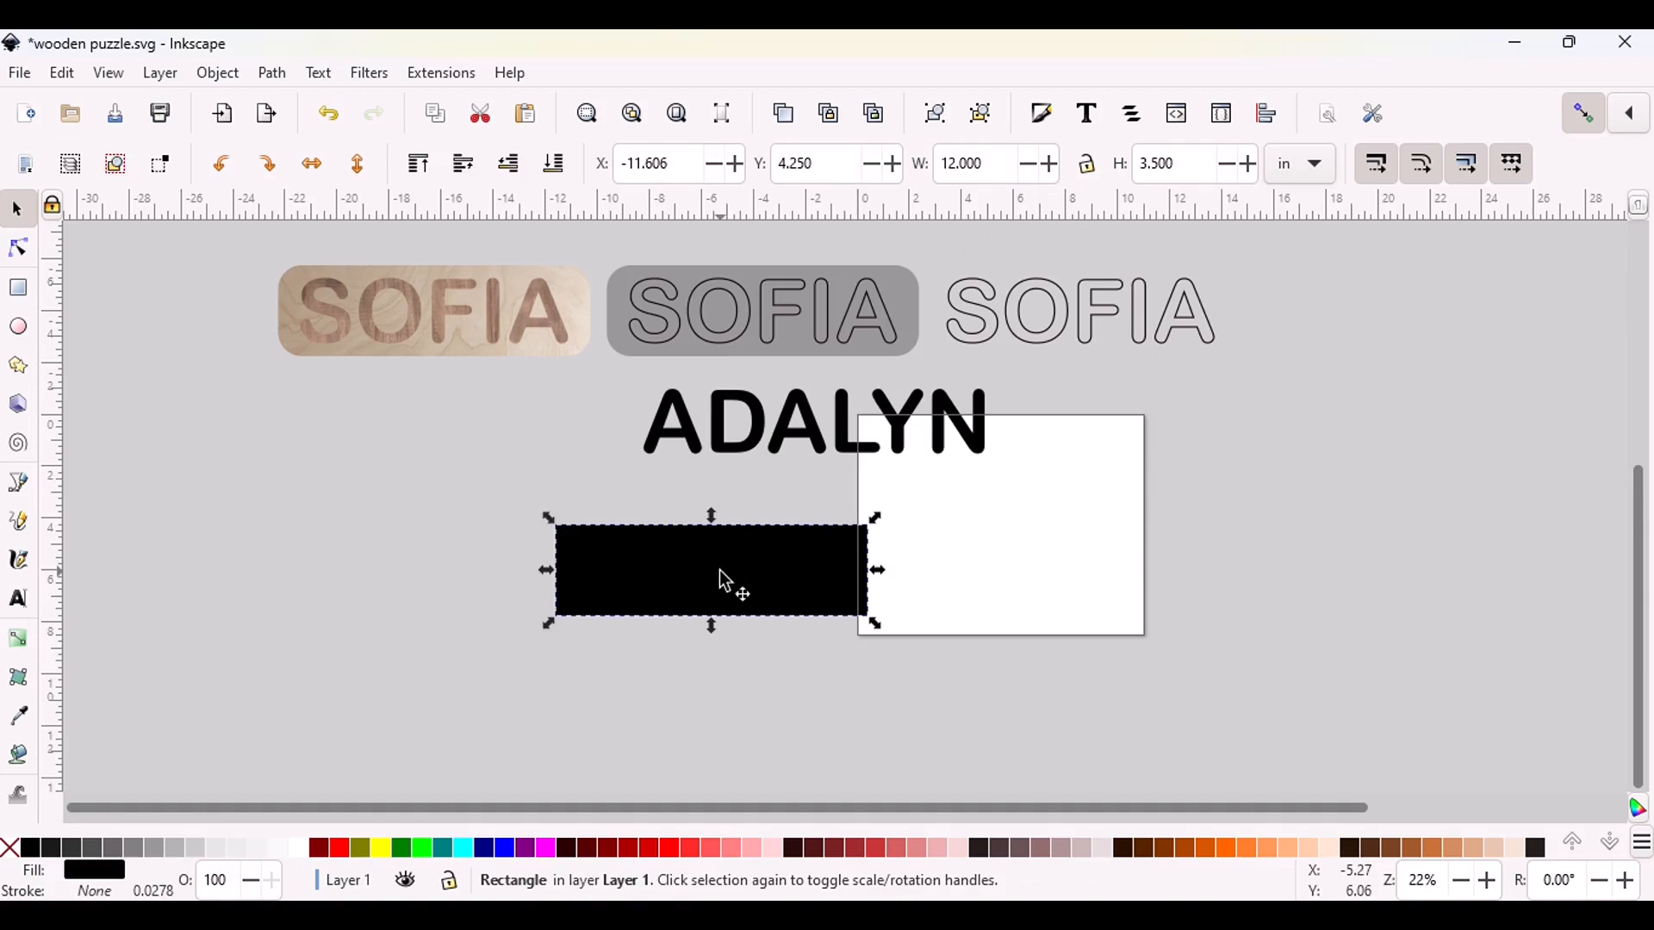
{"action": "left_click_drag", "start_coordinate": [726, 579], "coordinate": [763, 549]}
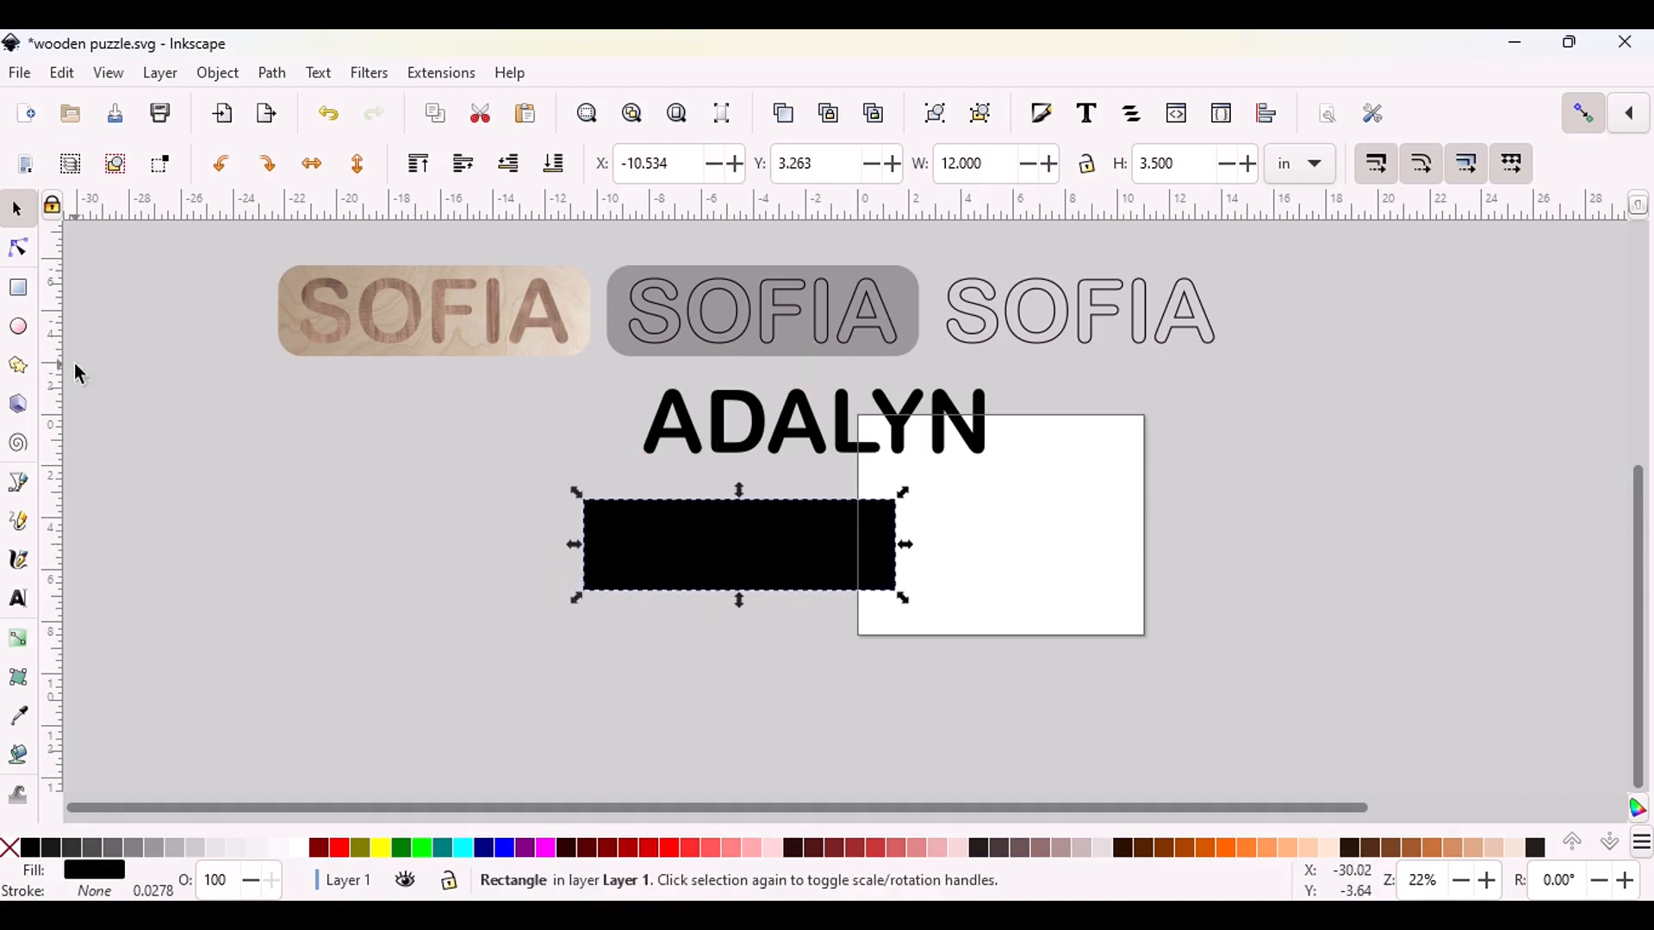
{"action": "left_click", "coordinate": [234, 850]}
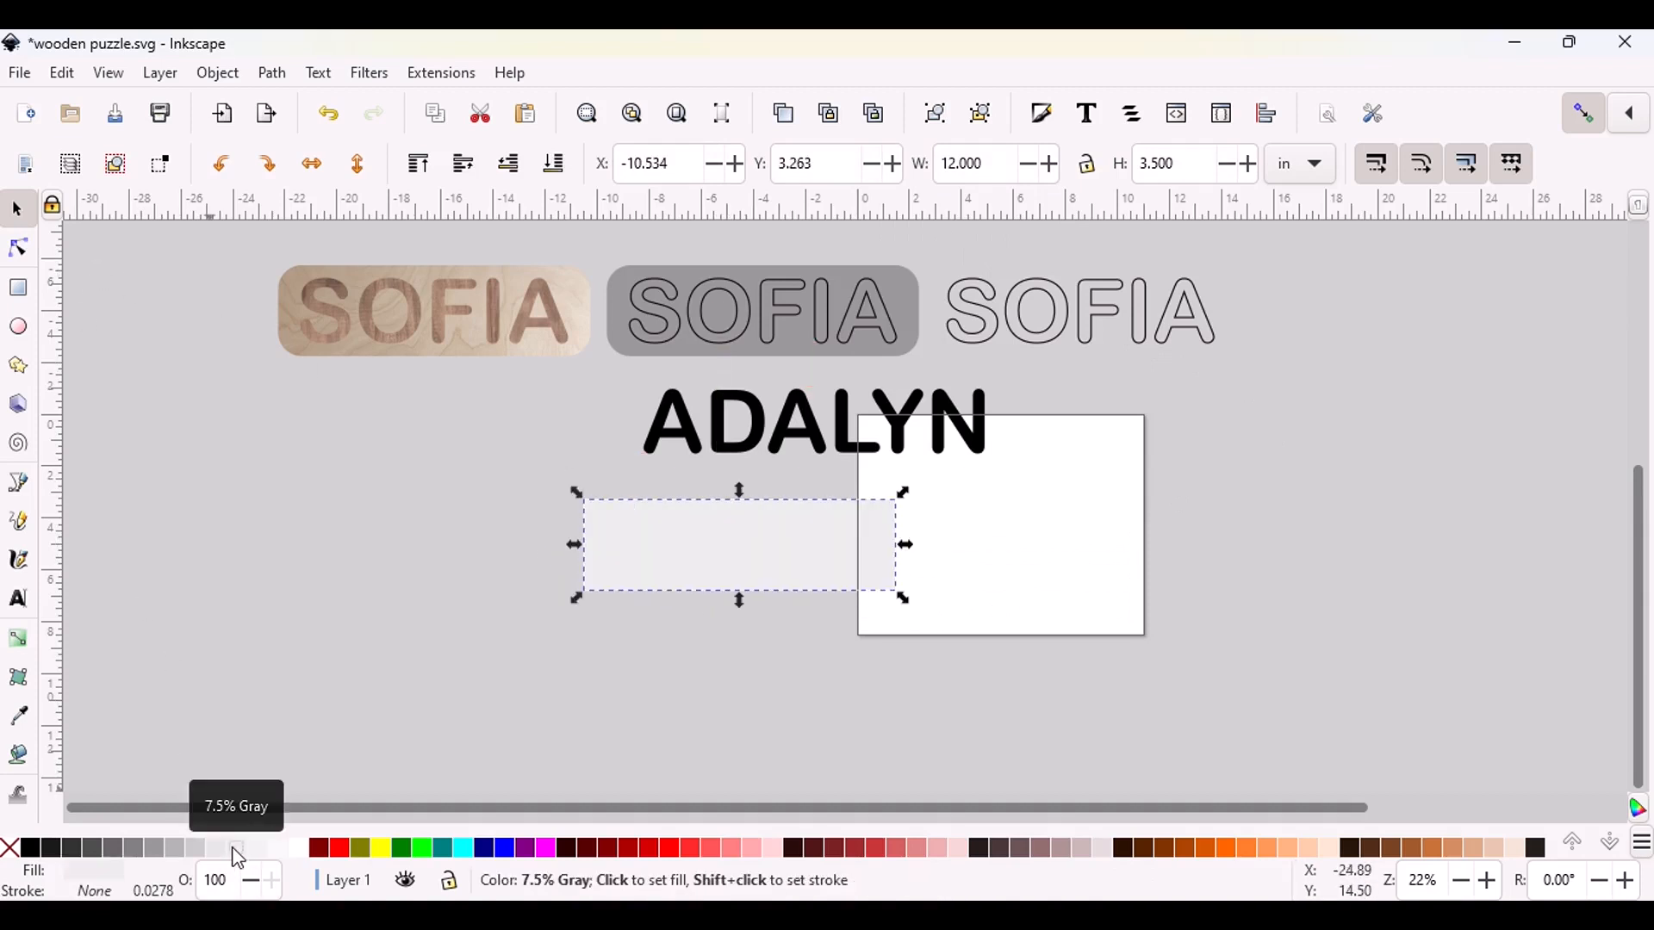
Round the corners of the light grey rectangle with a radius of about 1 in
{"action": "left_click", "coordinate": [19, 290]}
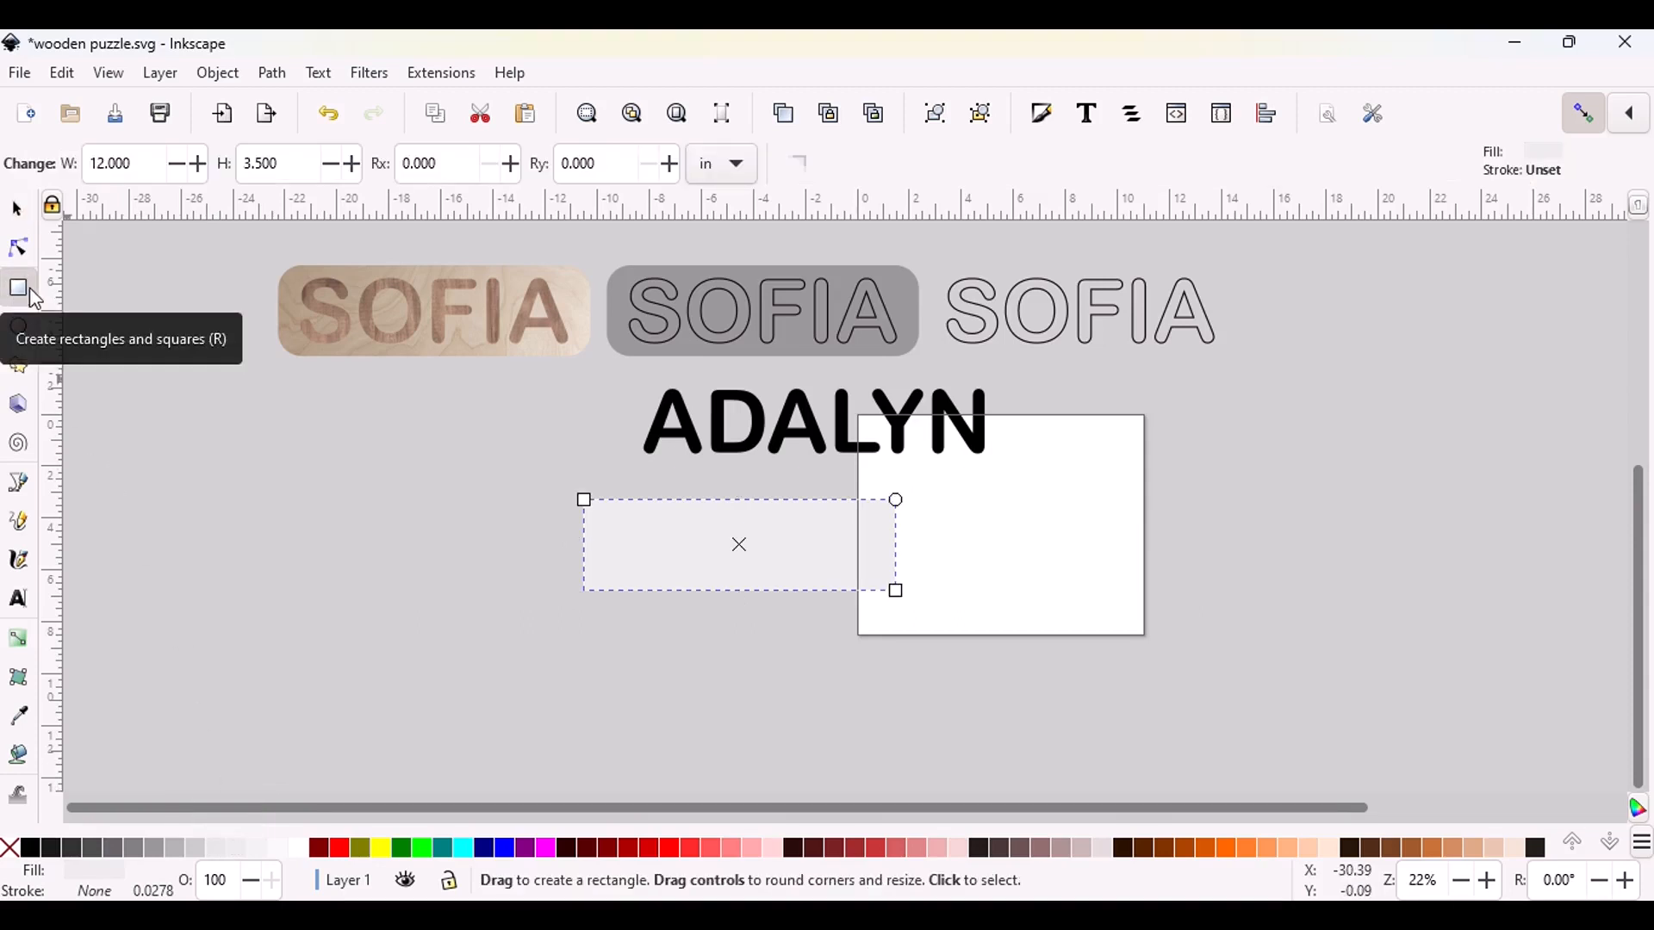
{"action": "key", "text": "plus"}
{"action": "key", "text": "plus"}
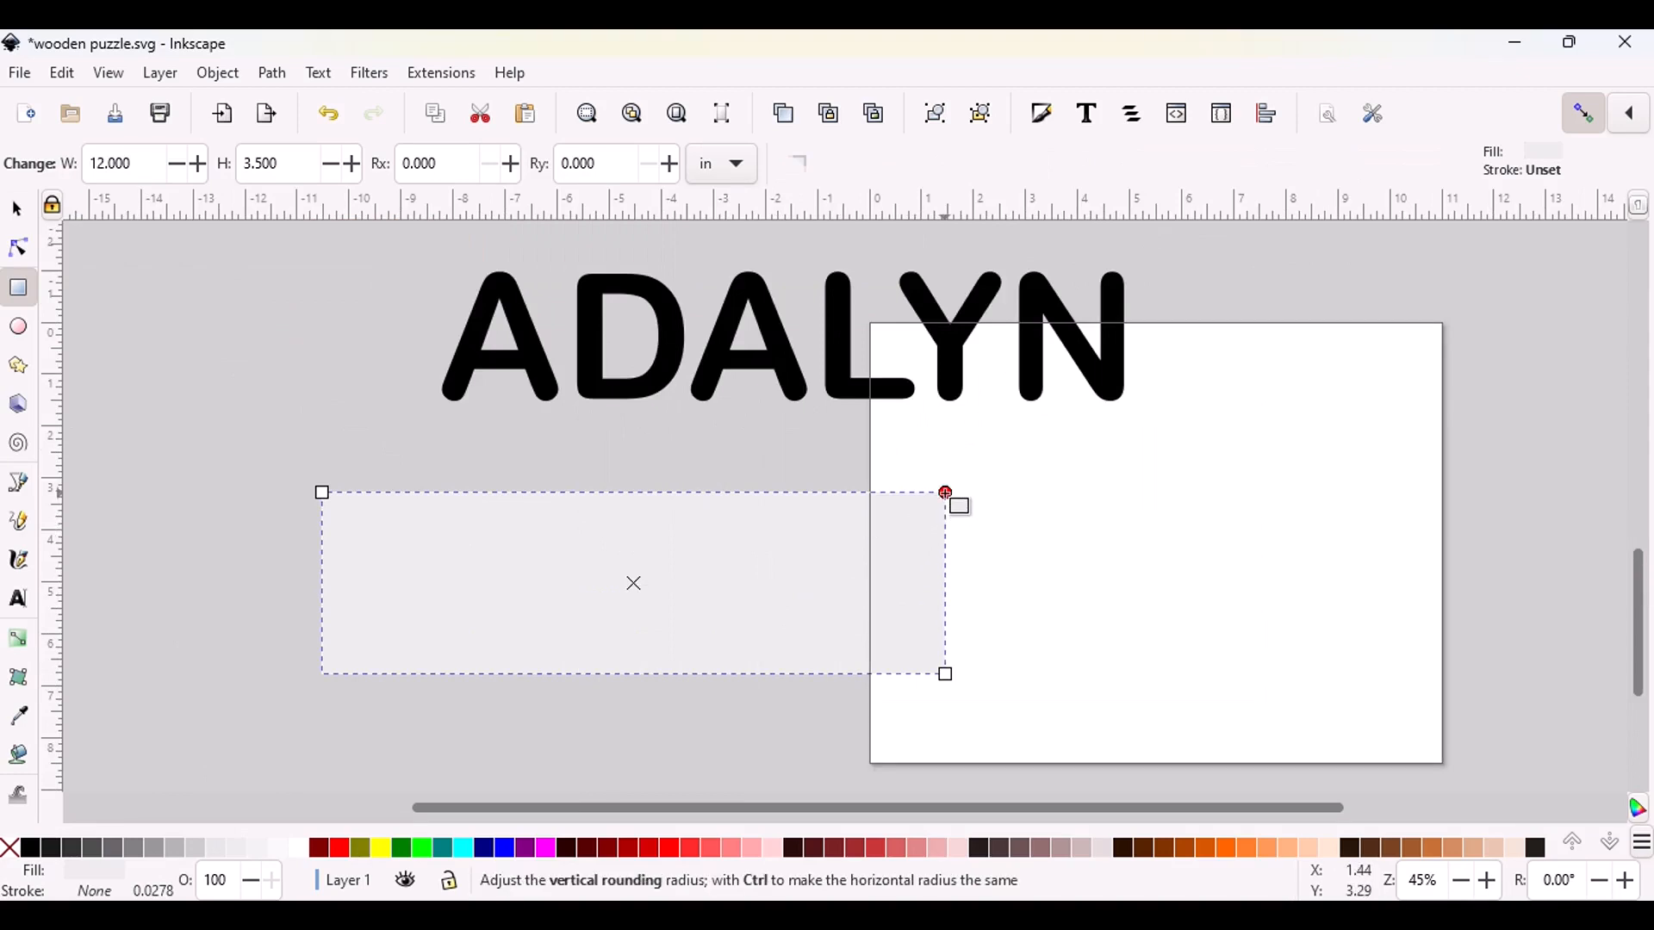
{"action": "key", "text": "shift"}
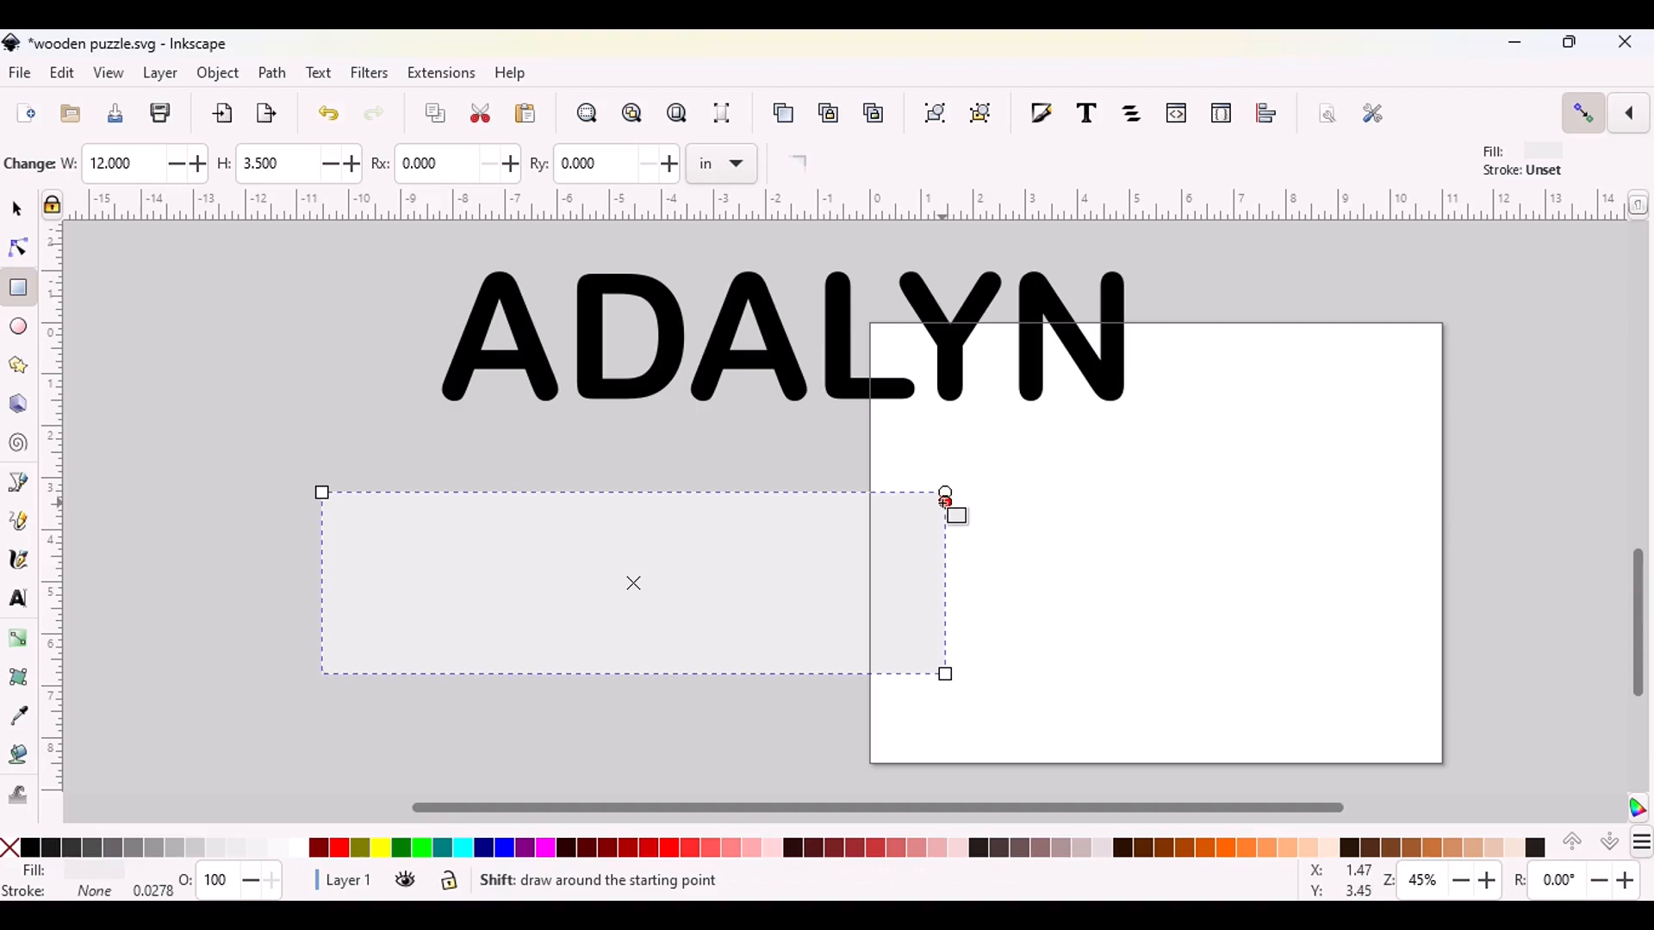
{"action": "left_click_drag", "start_coordinate": [939, 509], "coordinate": [914, 554]}
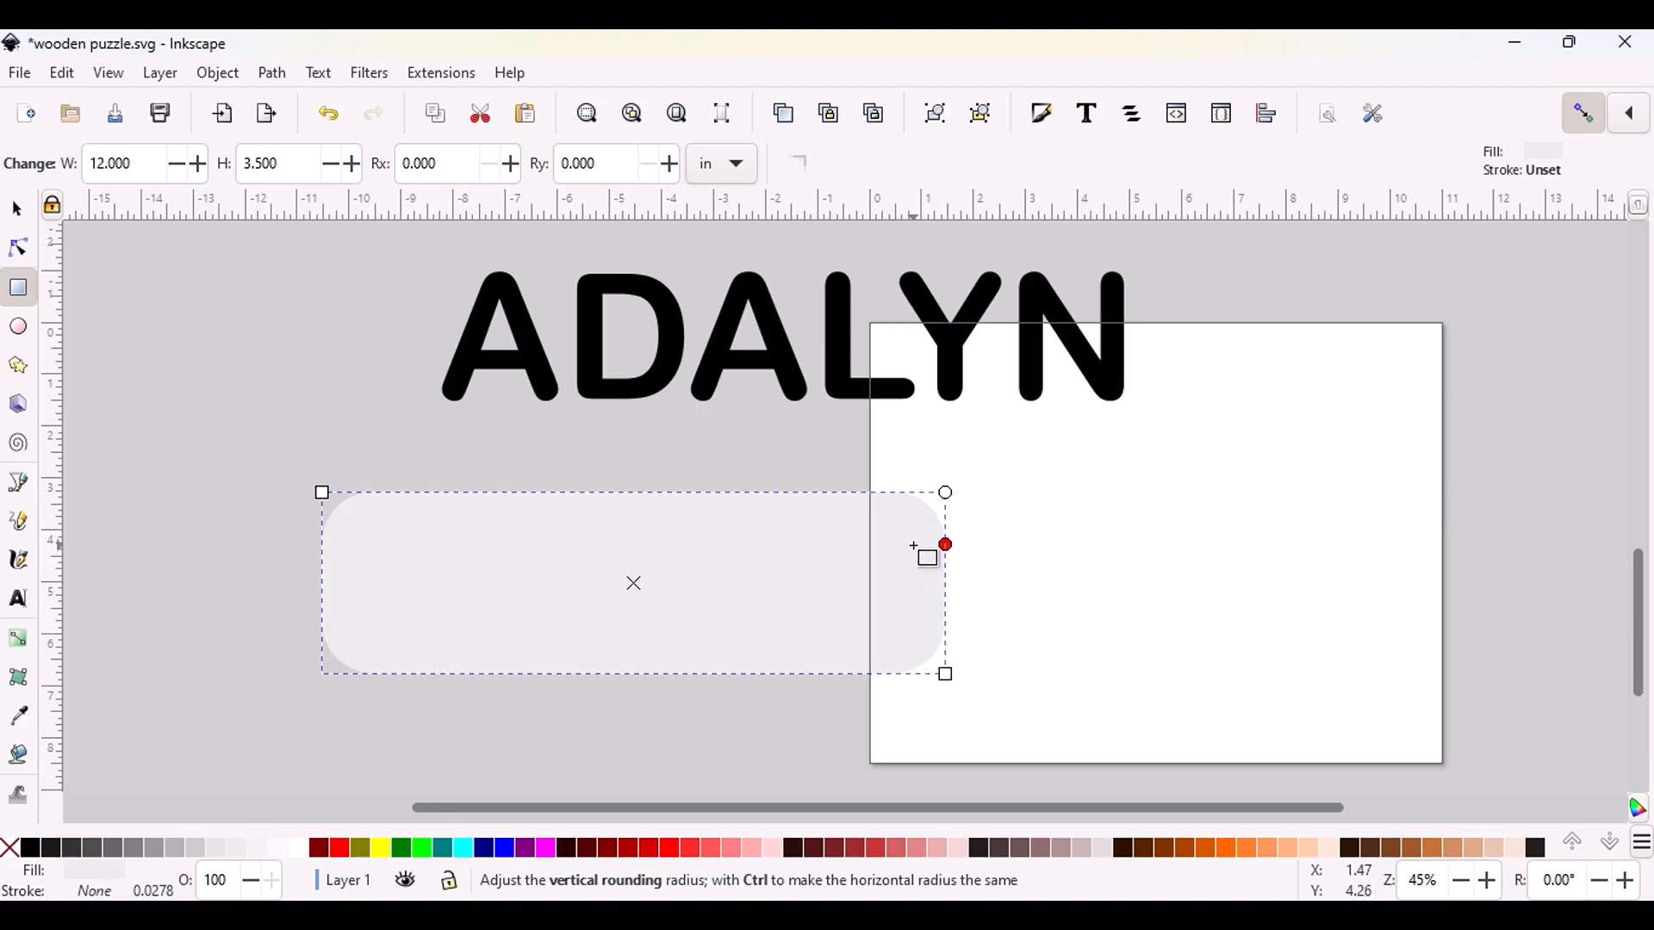
{"action": "left_click_drag", "start_coordinate": [927, 555], "coordinate": [929, 553]}
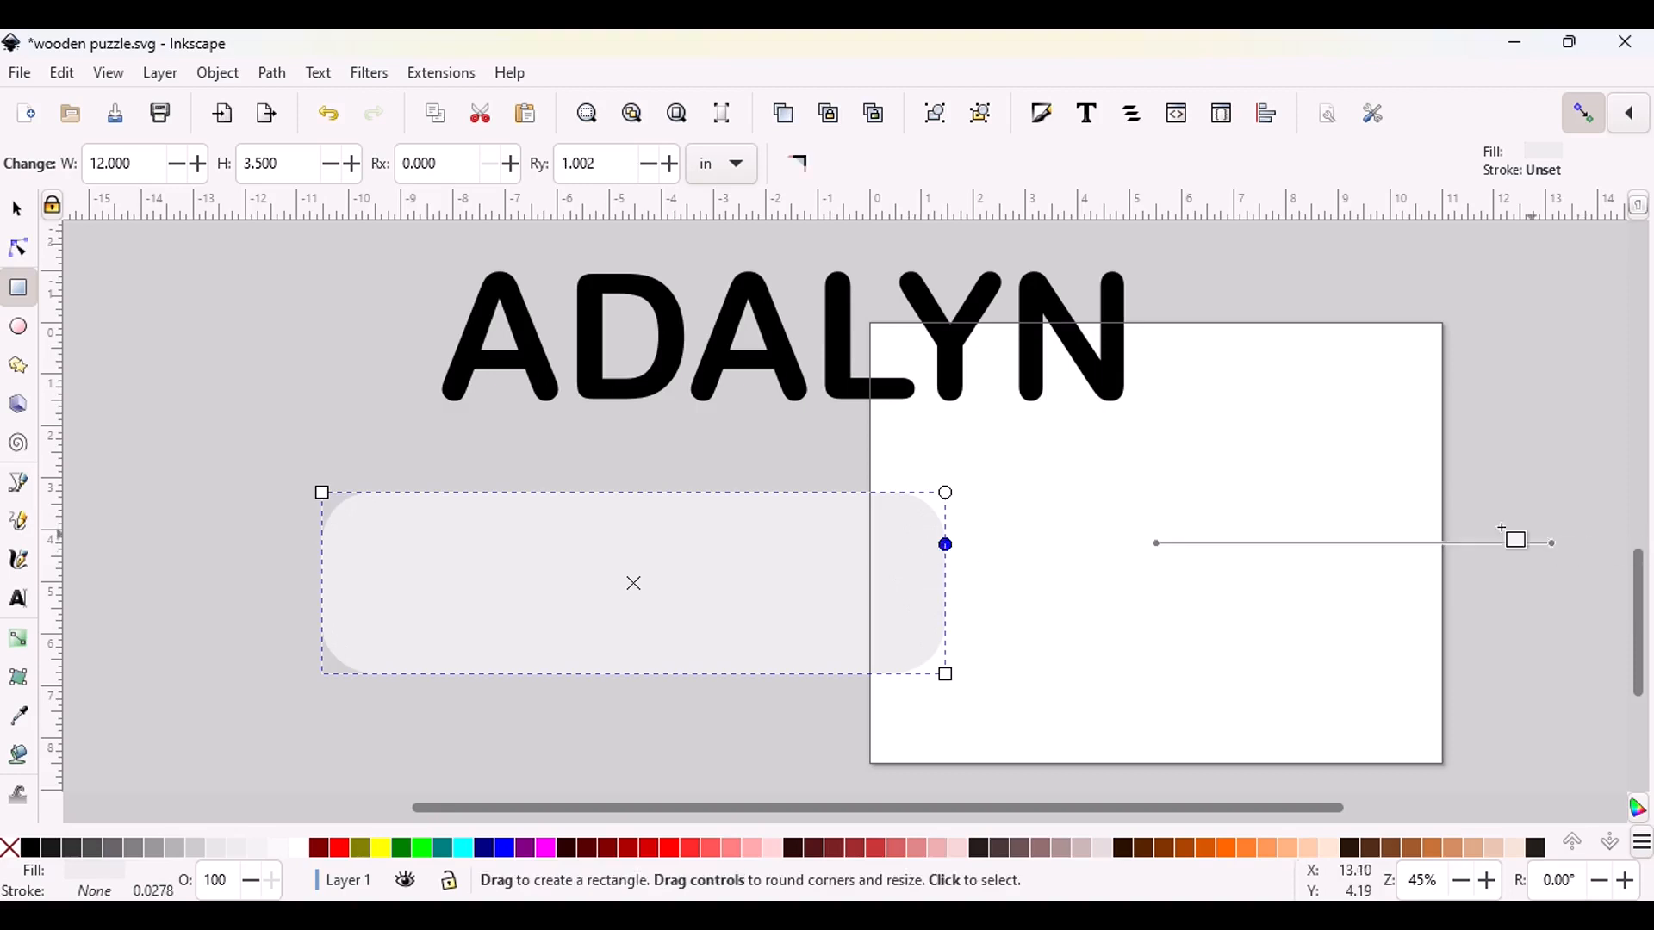
{"action": "left_click", "coordinate": [15, 210]}
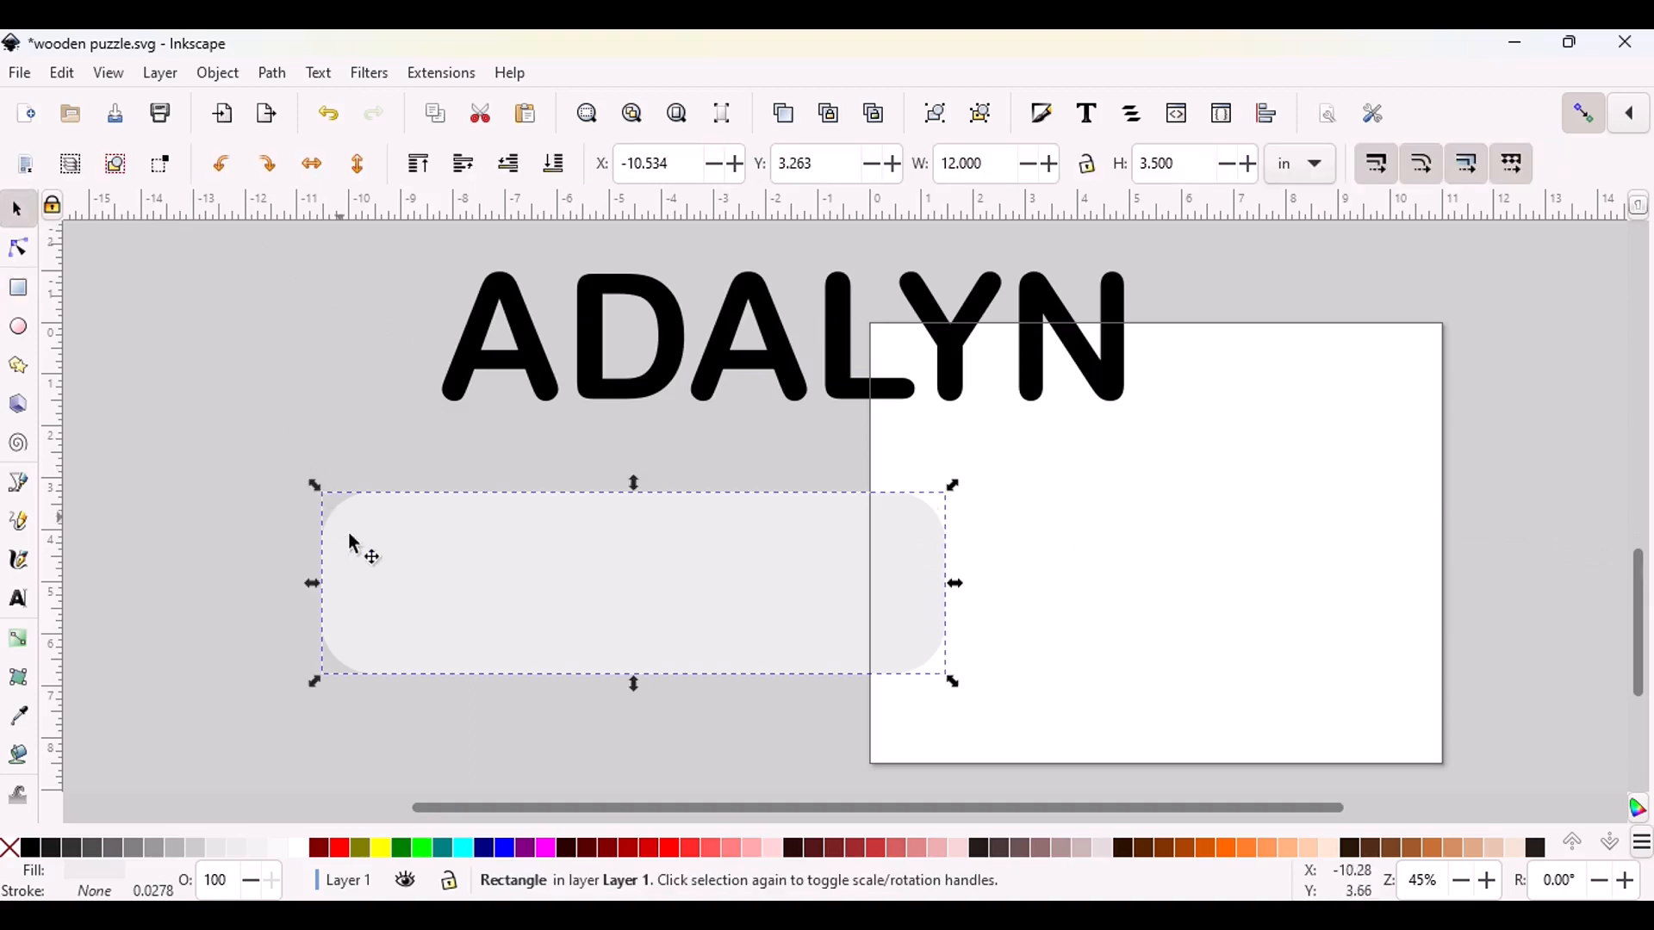
Move the rounded rectangle up towards the name text, and place the text over it near its left end
{"action": "left_click_drag", "start_coordinate": [561, 639], "coordinate": [628, 575]}
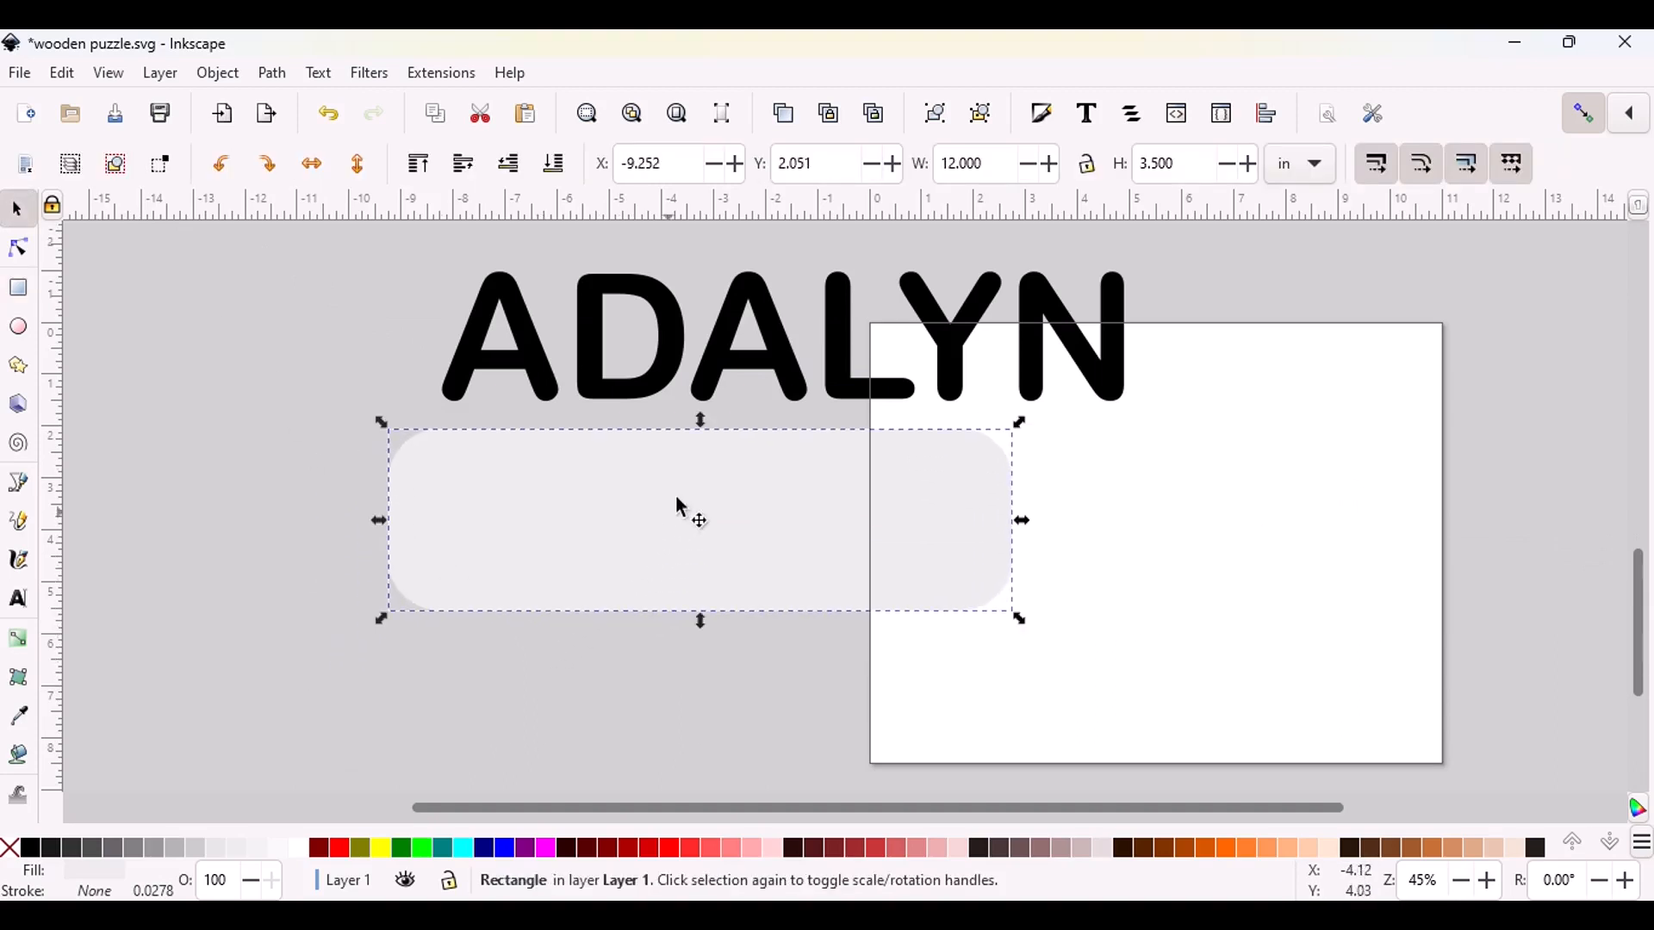
{"action": "left_click_drag", "start_coordinate": [743, 346], "coordinate": [702, 551]}
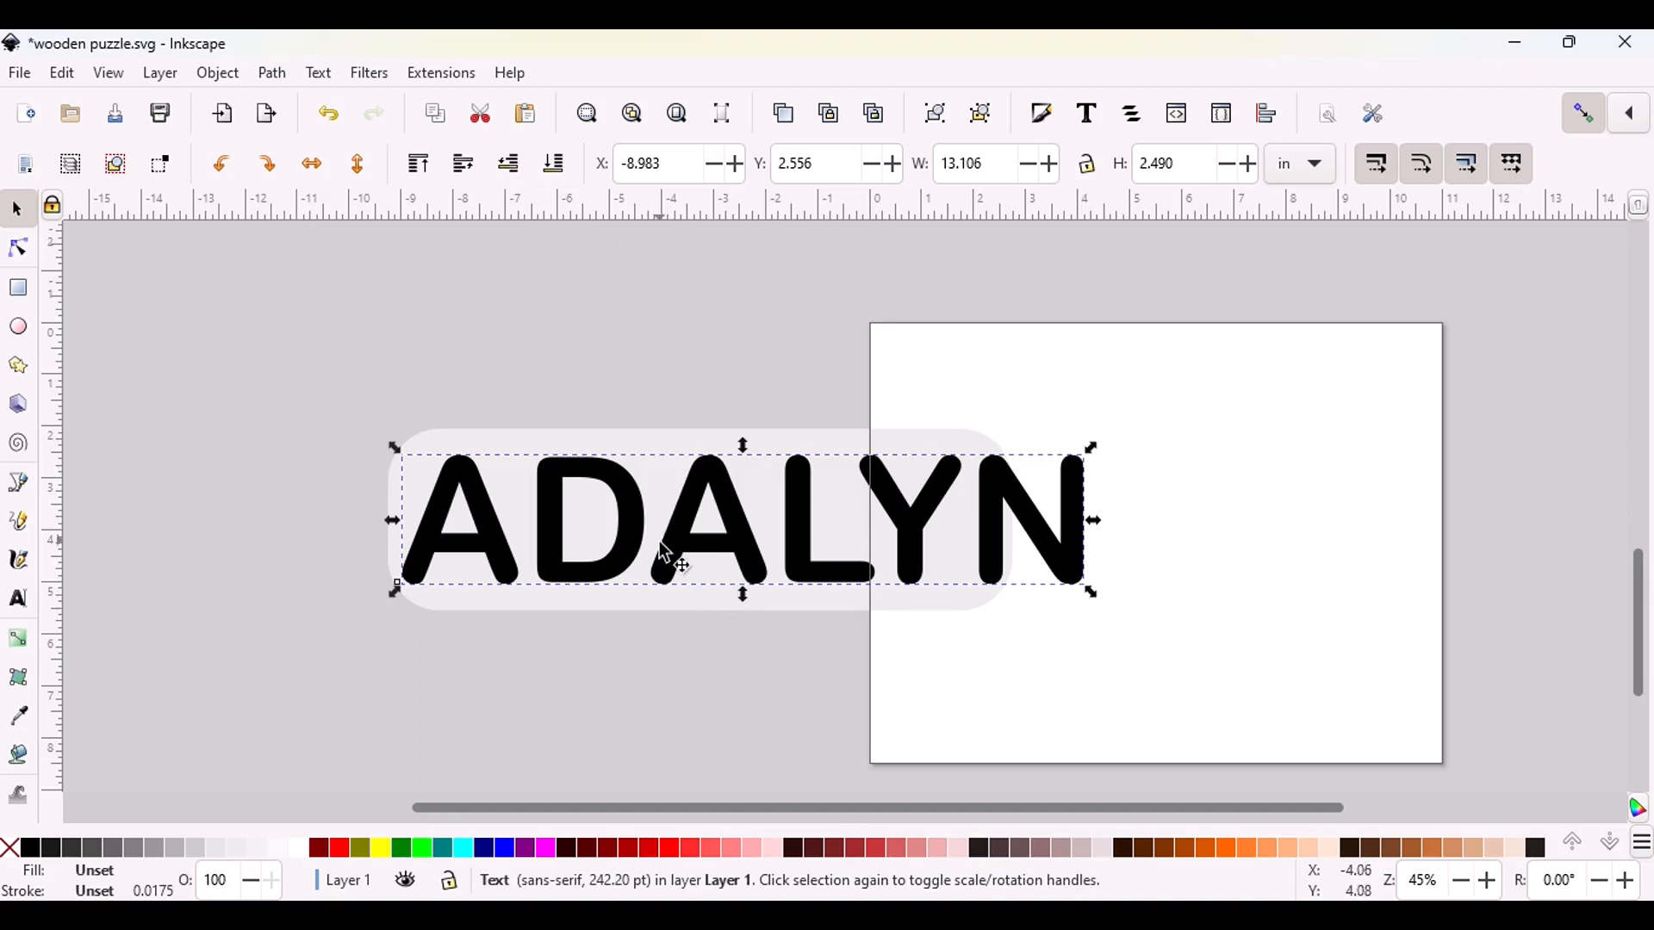
Lock the name text's width-to-height proportion and set its height to 2.5 in
{"action": "left_click", "coordinate": [1098, 178]}
{"action": "left_click_drag", "start_coordinate": [1187, 168], "coordinate": [1120, 168]}
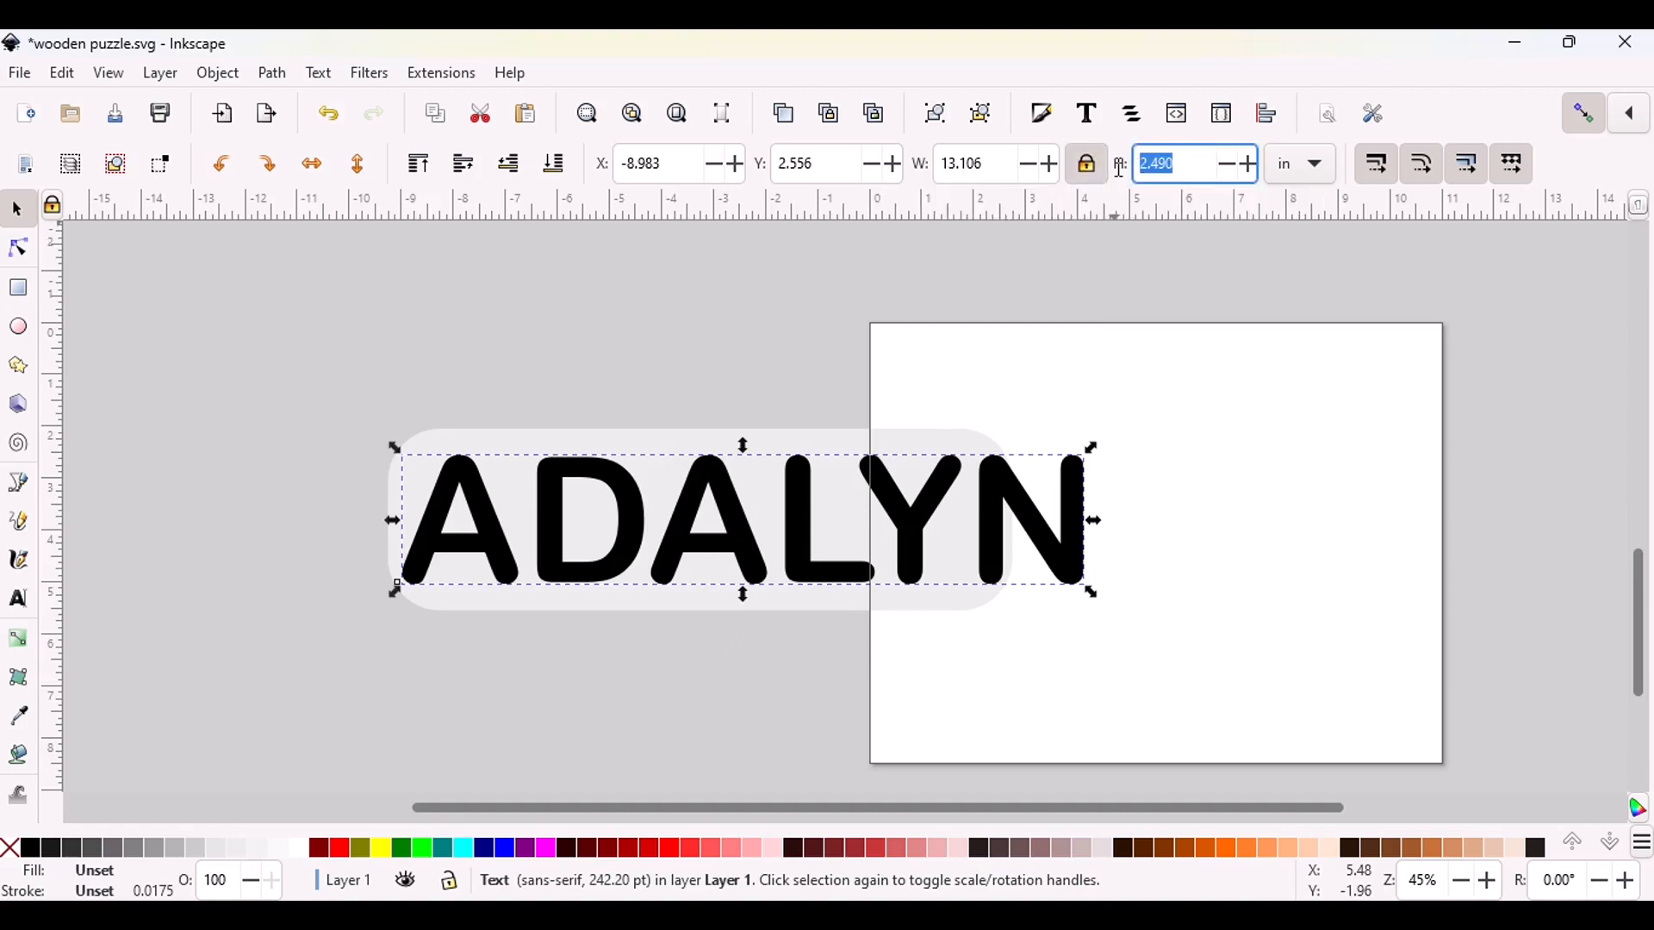
{"action": "type", "text": "2.50"}
{"action": "key", "text": "Return"}
{"action": "left_click", "coordinate": [1206, 499]}
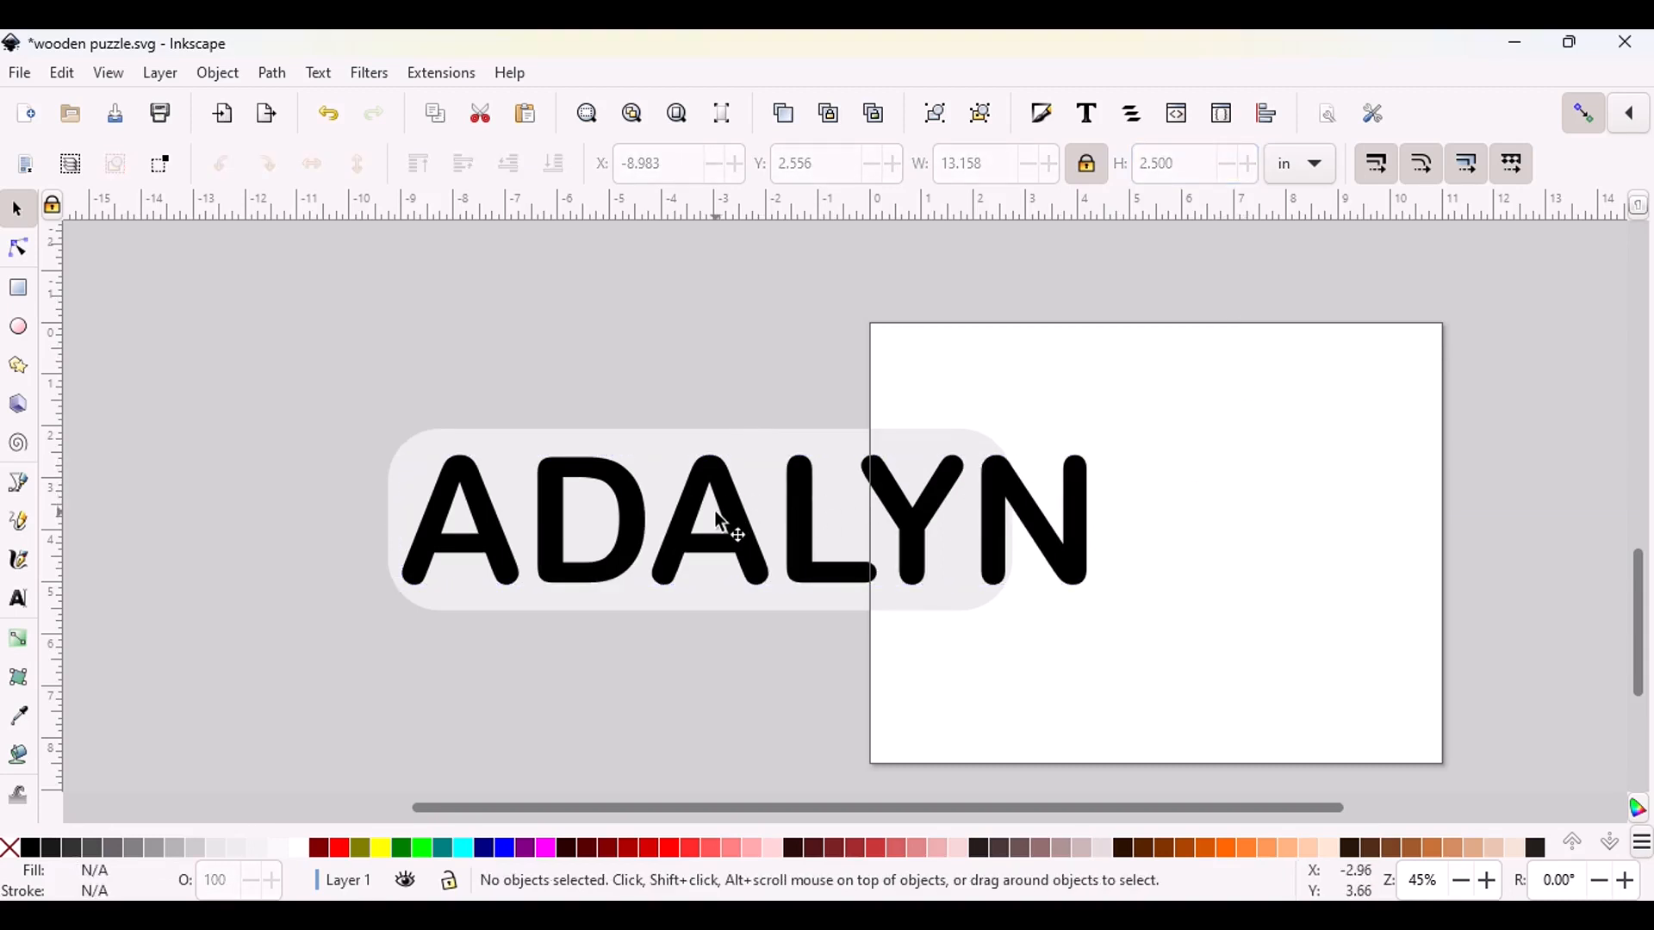
Nudge the name text slightly right and widen the rounded rectangle to about 14.2 in so it surrounds all the letters
{"action": "left_click_drag", "start_coordinate": [720, 517], "coordinate": [725, 518]}
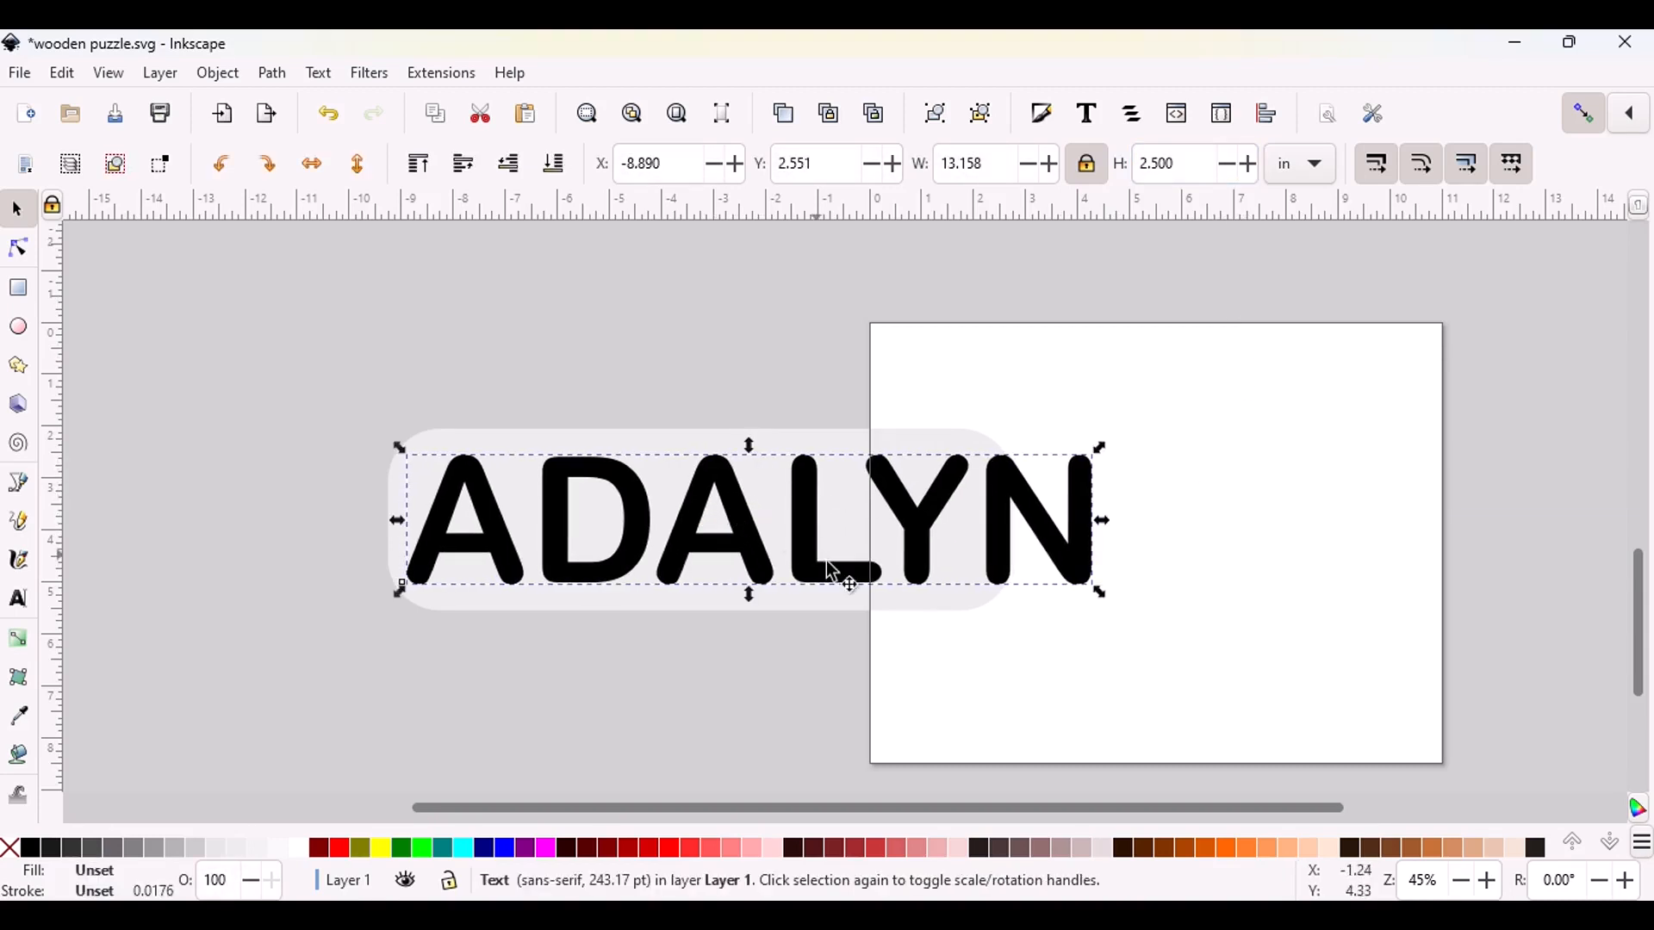
{"action": "left_click", "coordinate": [919, 603]}
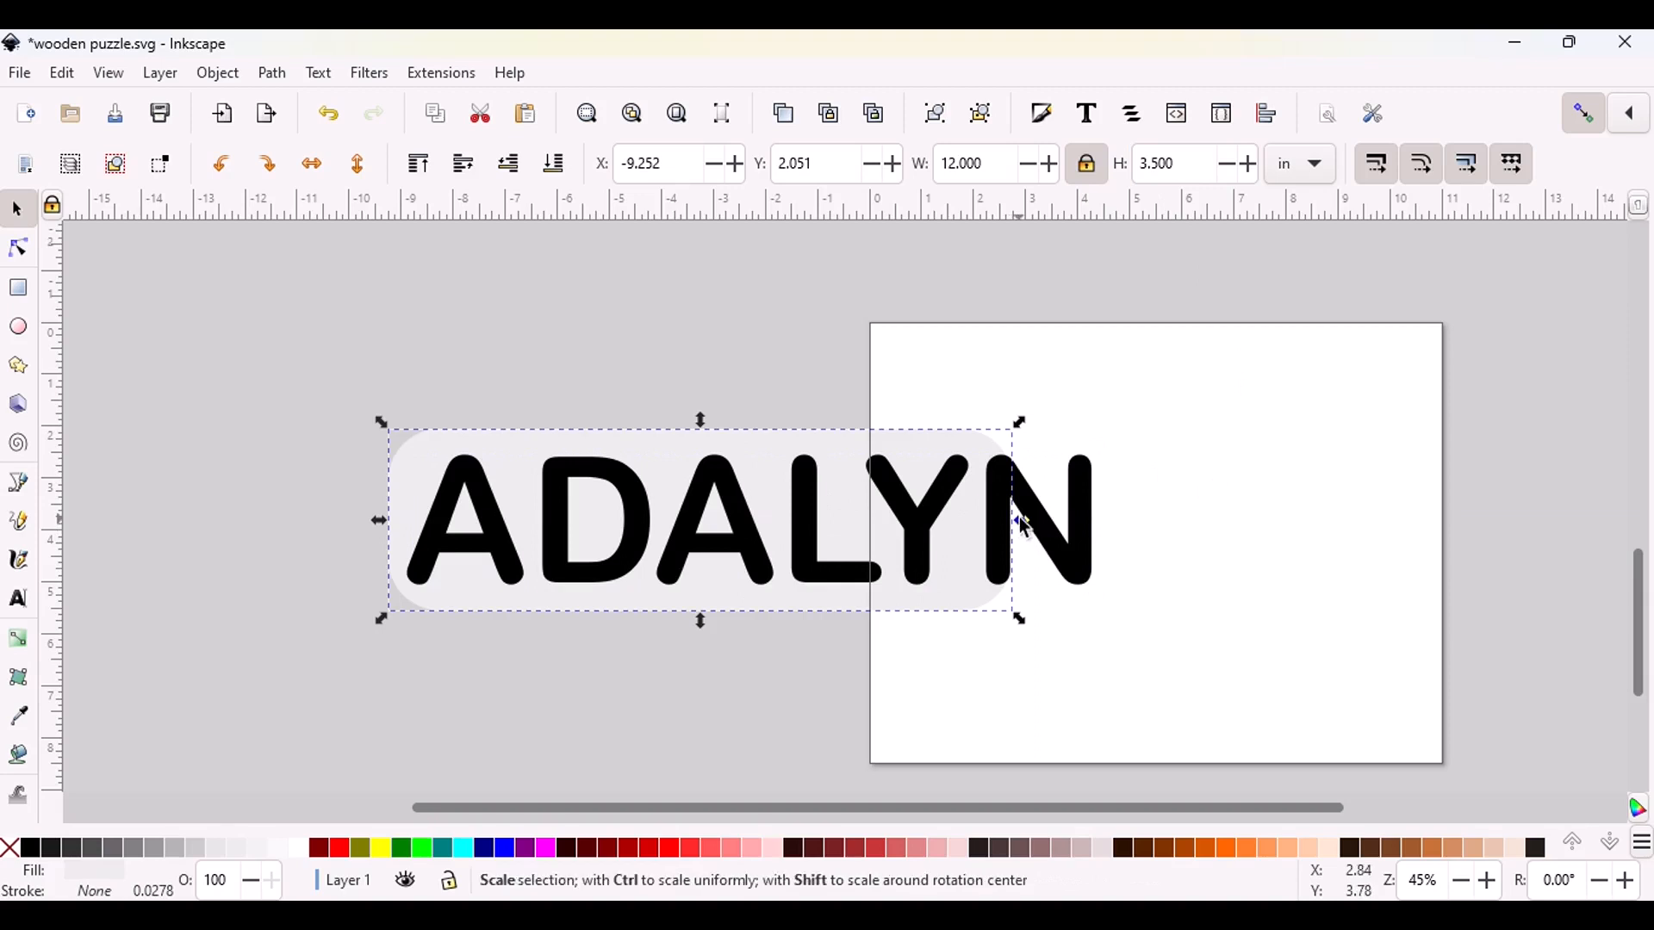
{"action": "left_click_drag", "start_coordinate": [1022, 524], "coordinate": [1133, 524]}
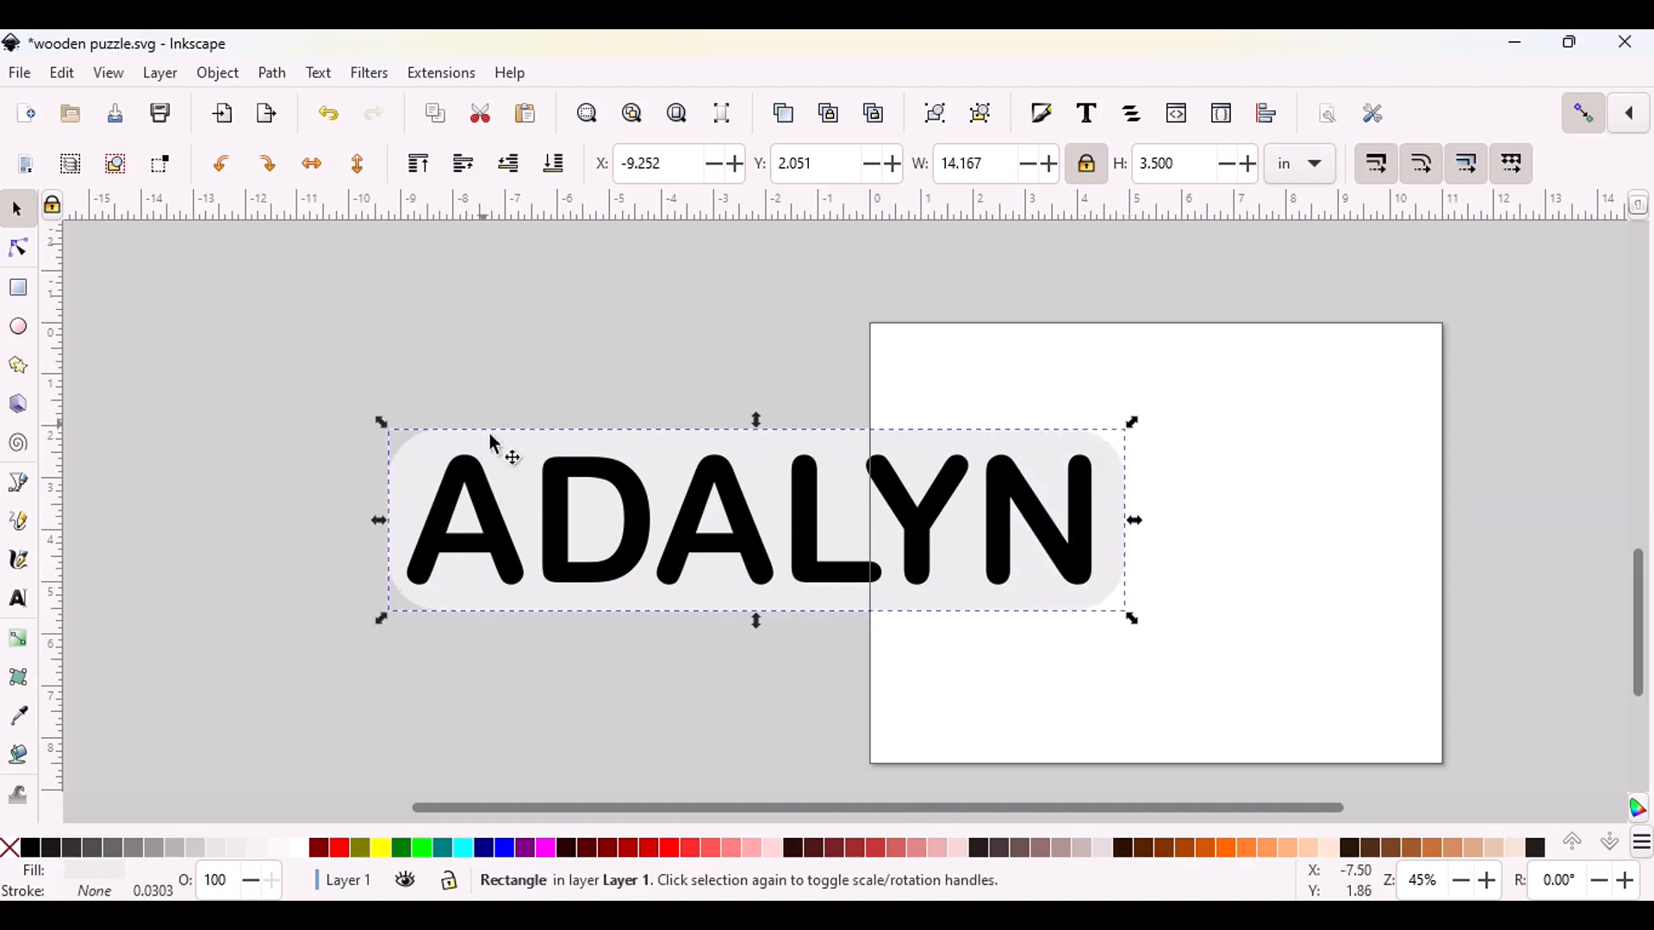
Center the name text on the rounded rectangle with Align and Distribute, relative to the last selected object
{"action": "left_click", "coordinate": [700, 537]}
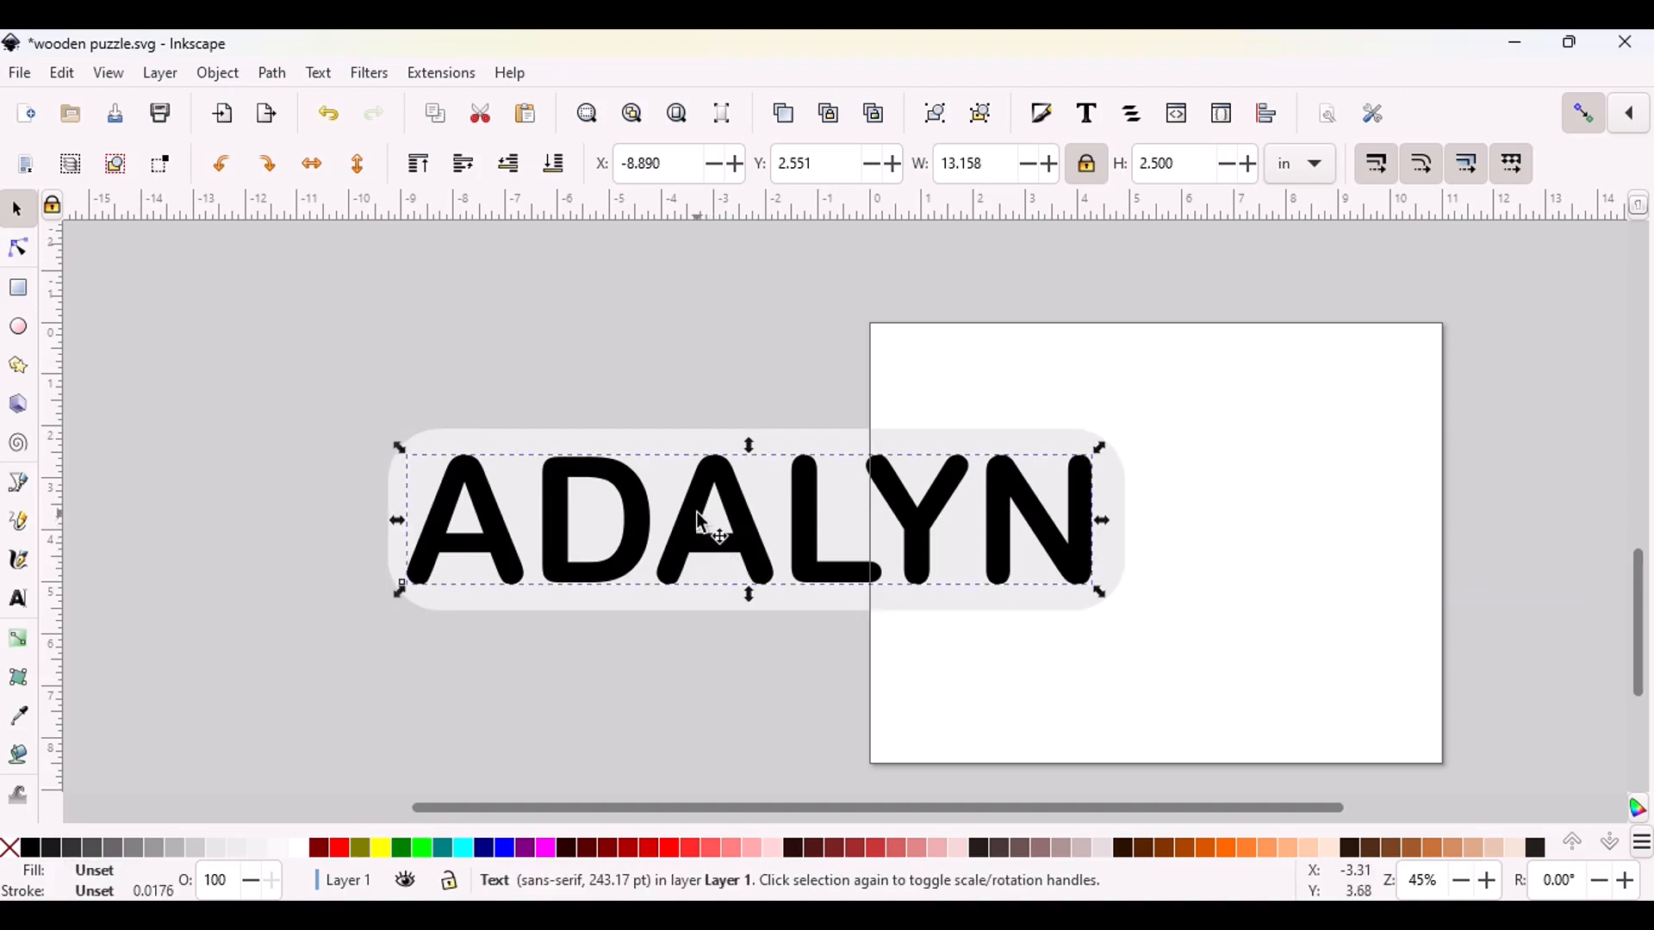
{"action": "left_click", "coordinate": [650, 448], "text": "shift"}
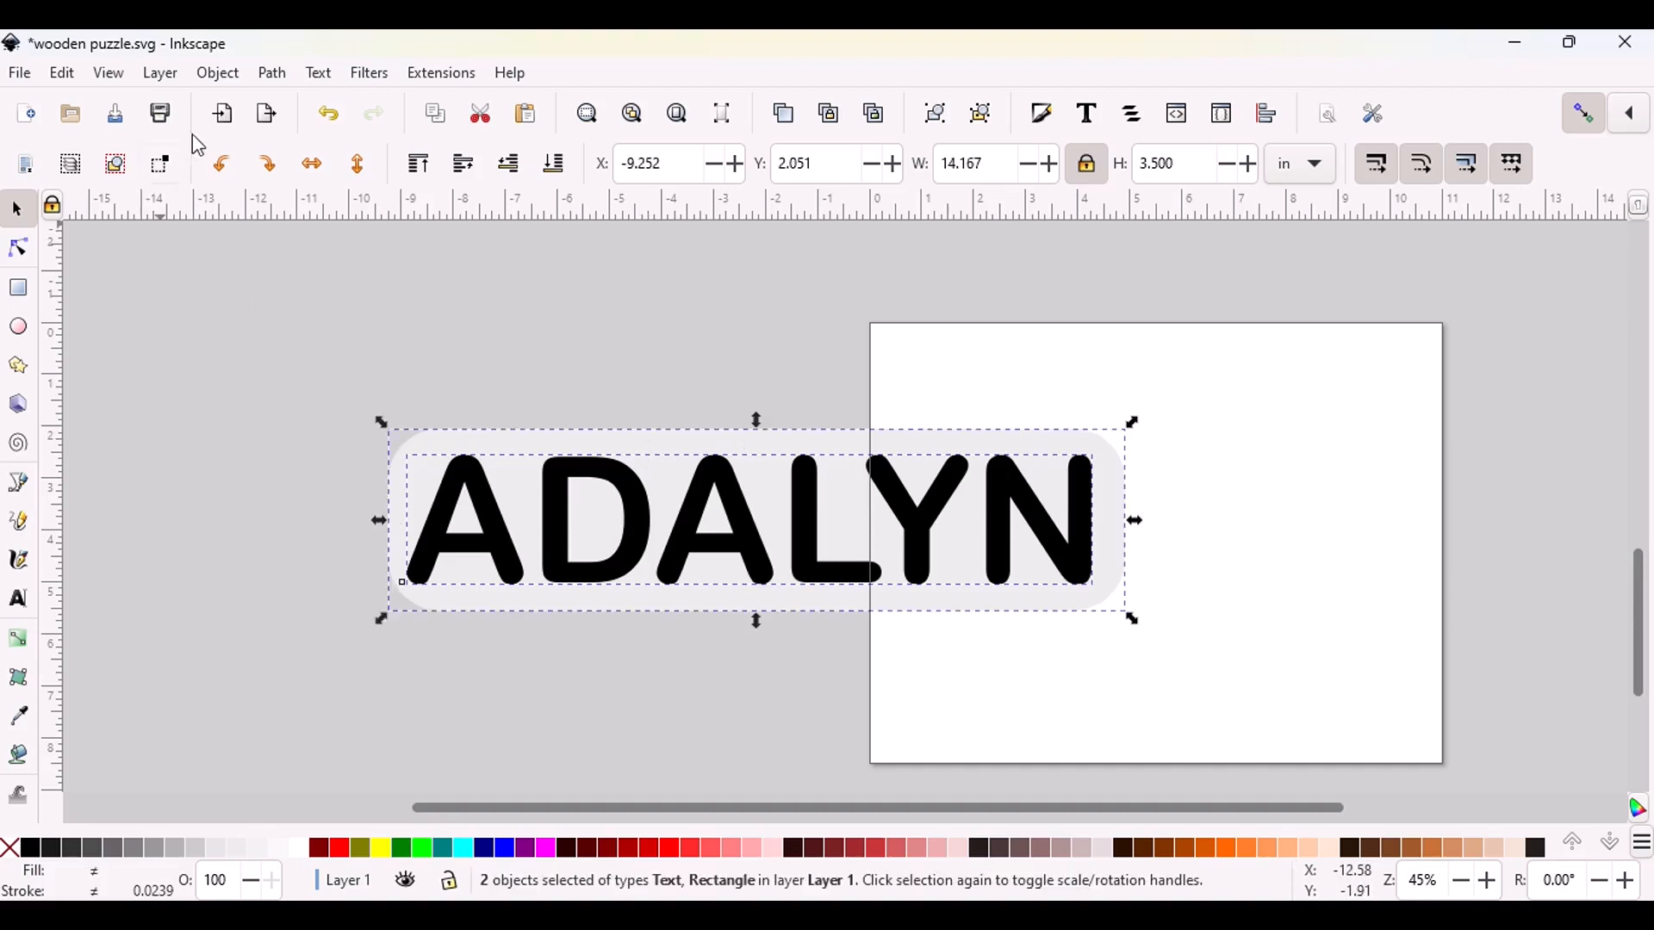
{"action": "left_click", "coordinate": [218, 74]}
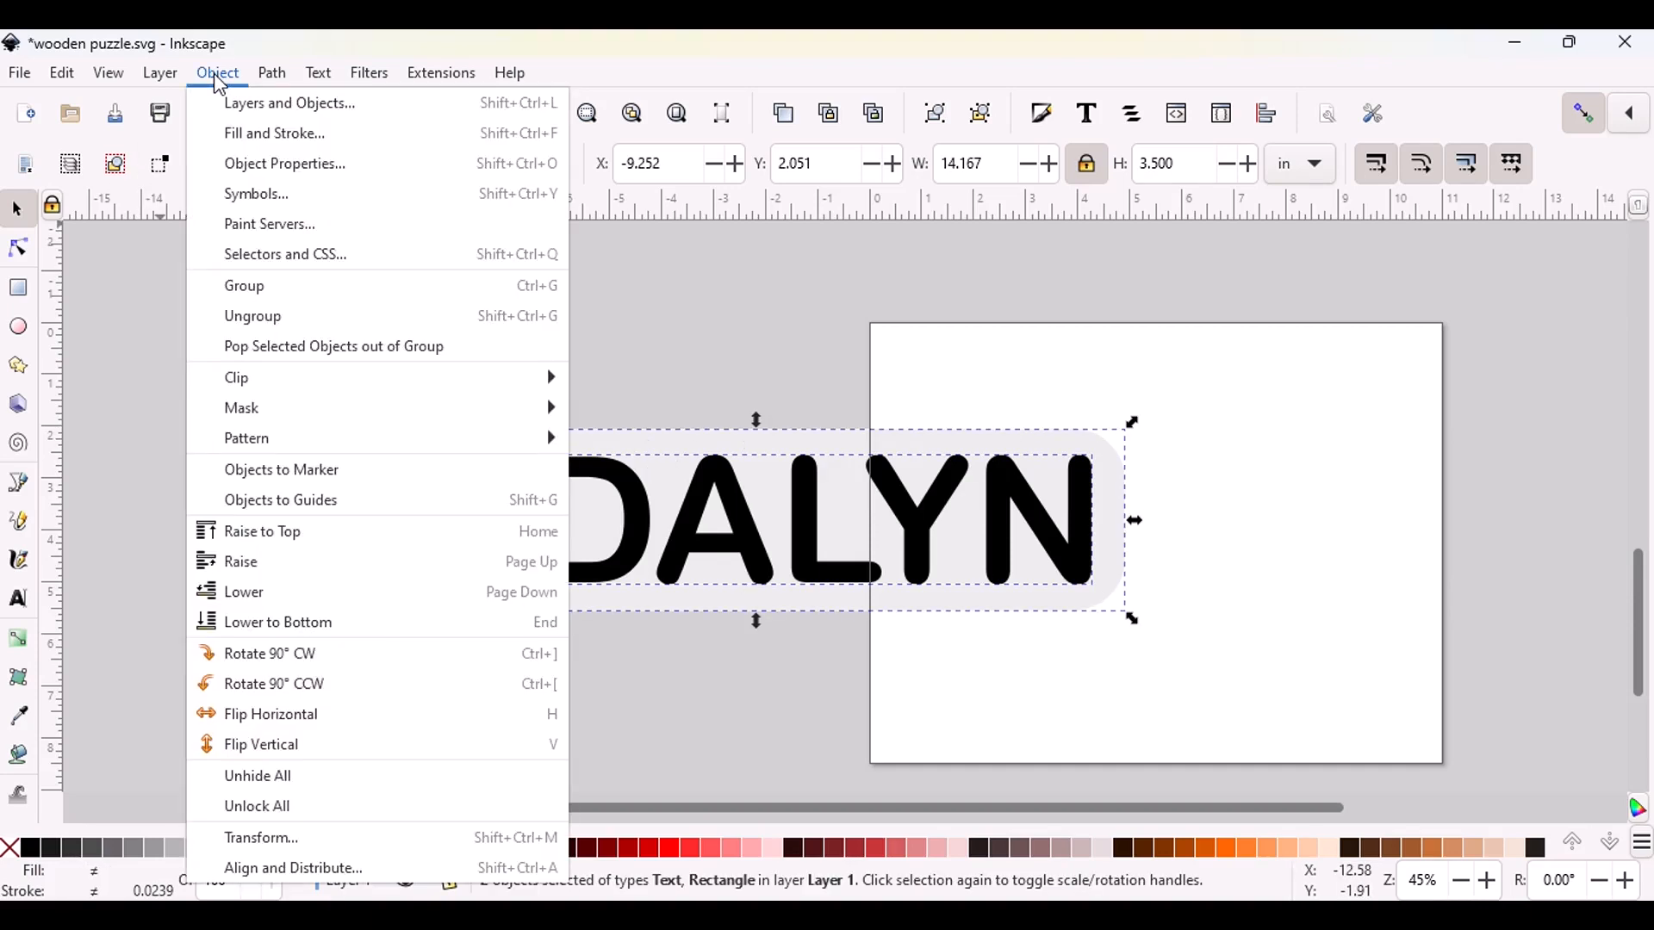
{"action": "left_click", "coordinate": [345, 869]}
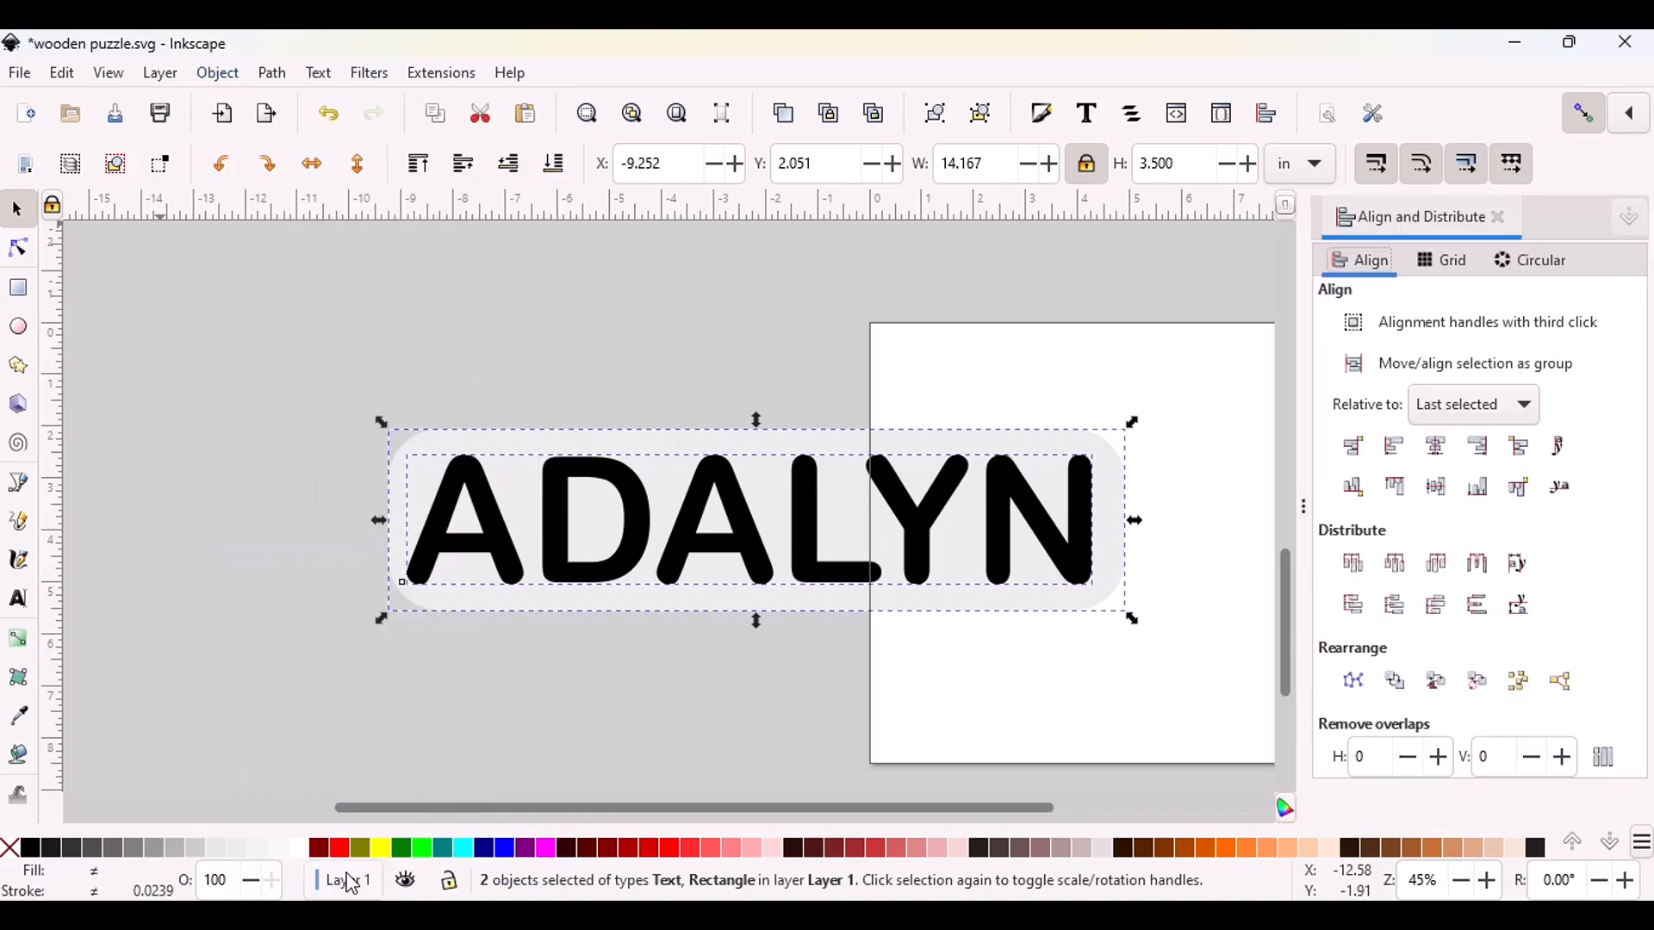
{"action": "left_click", "coordinate": [1445, 459]}
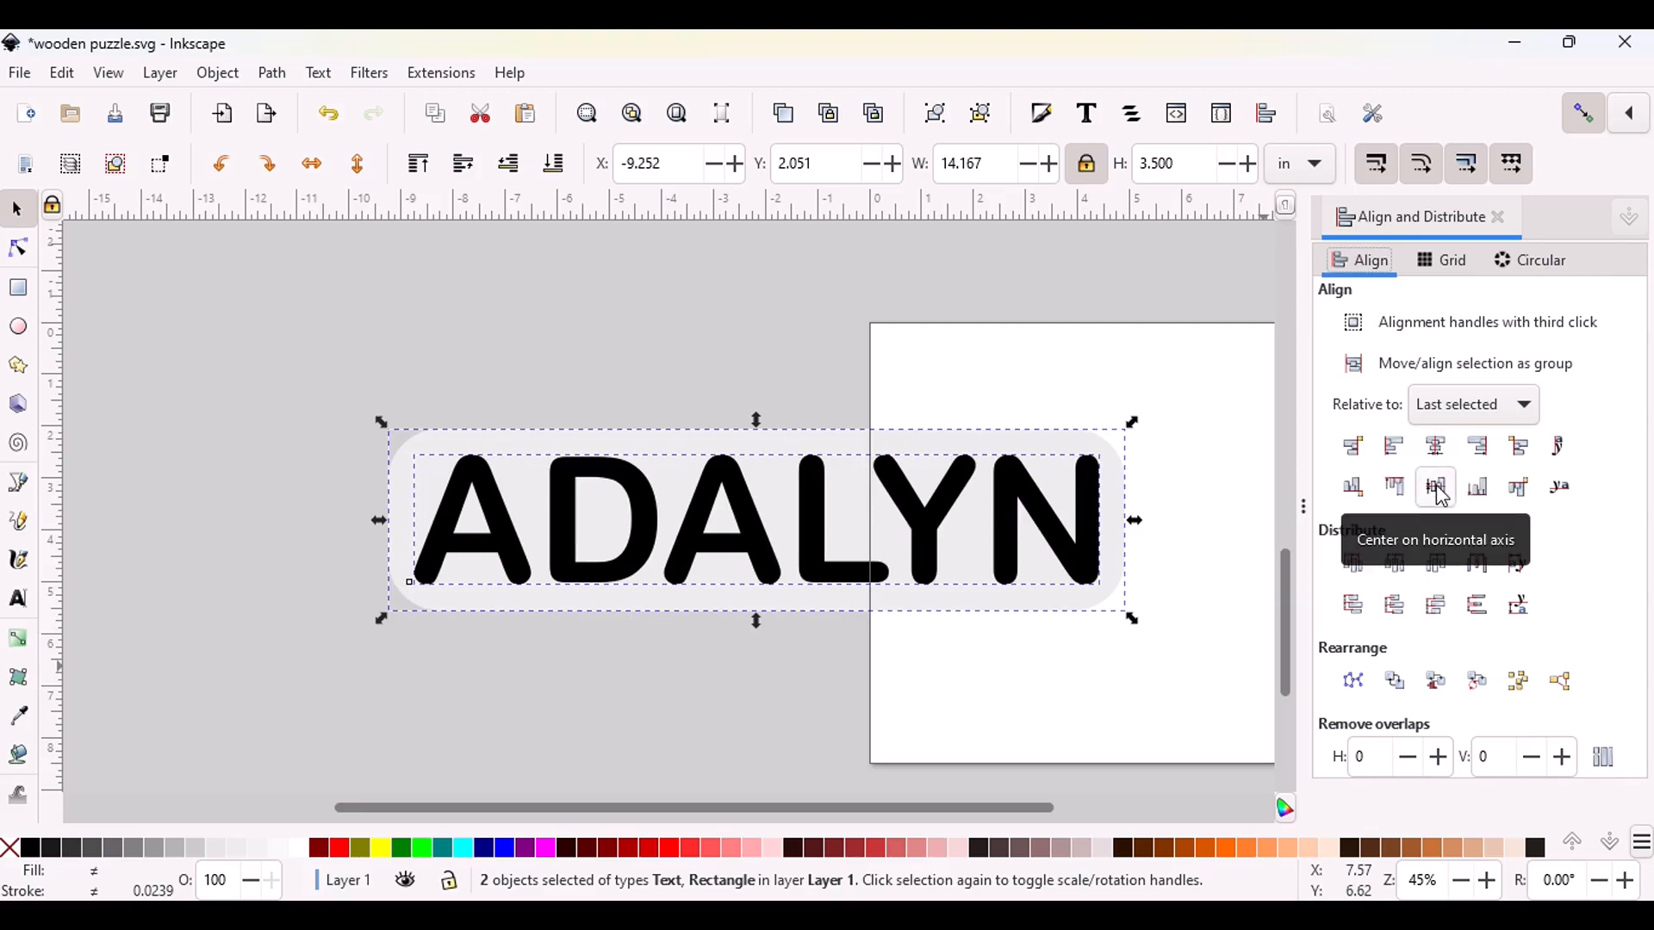
{"action": "left_click", "coordinate": [1498, 217]}
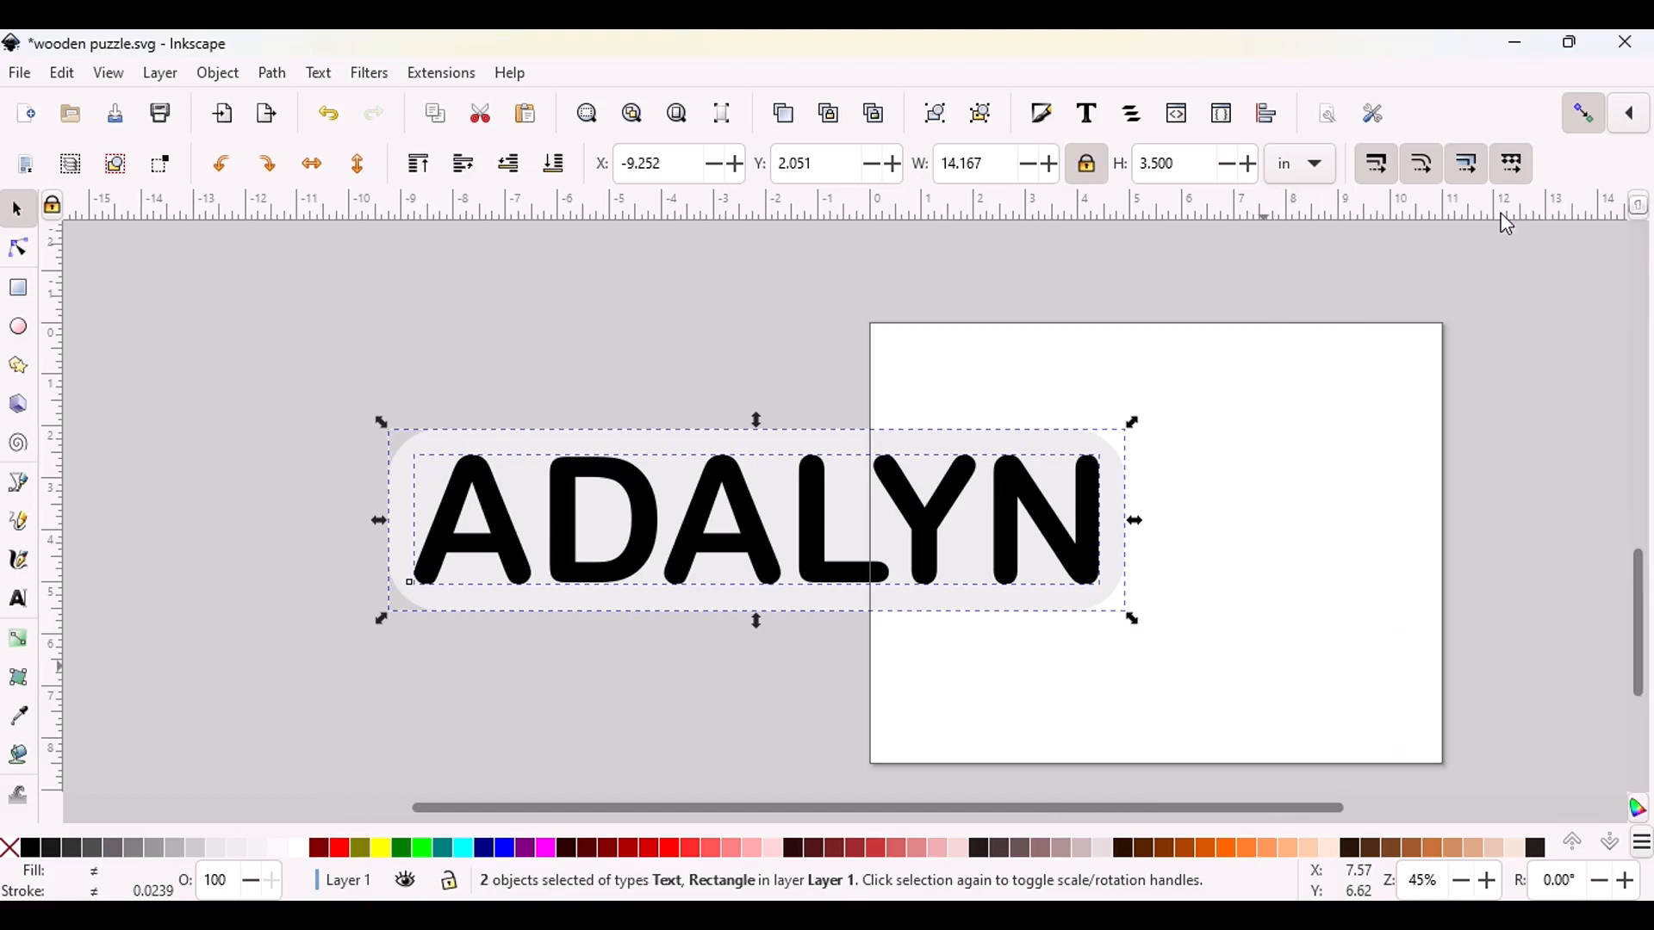
{"action": "left_click", "coordinate": [1274, 436]}
Give the name text a flat black stroke paint
{"action": "left_click", "coordinate": [817, 529]}
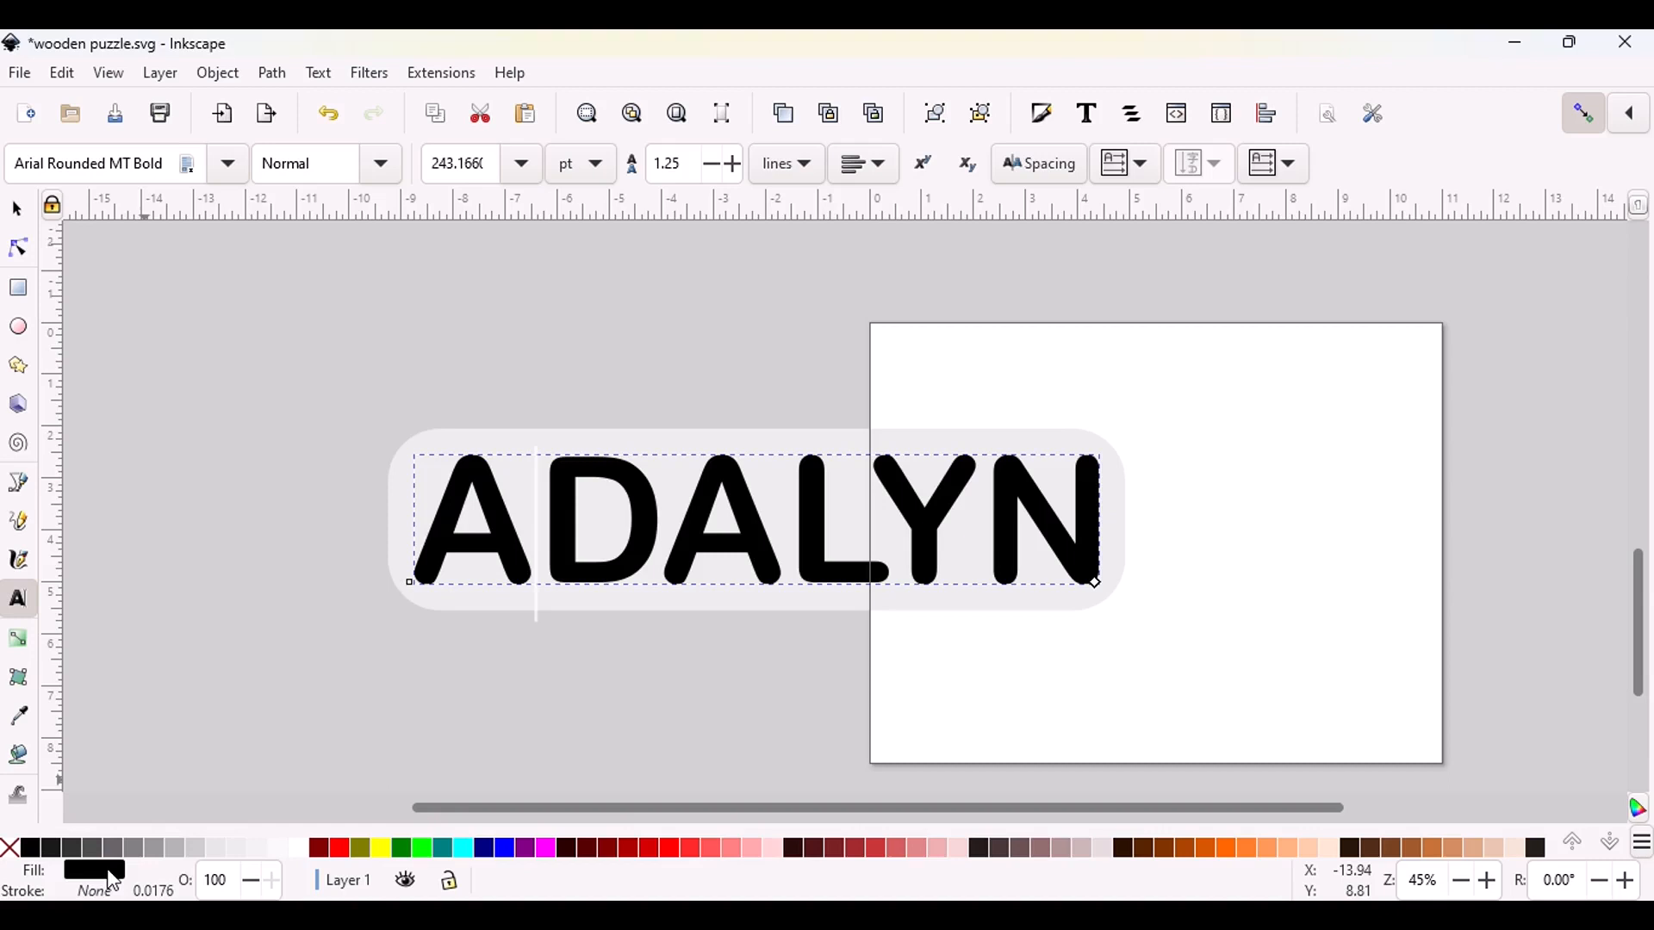
{"action": "left_click", "coordinate": [107, 871]}
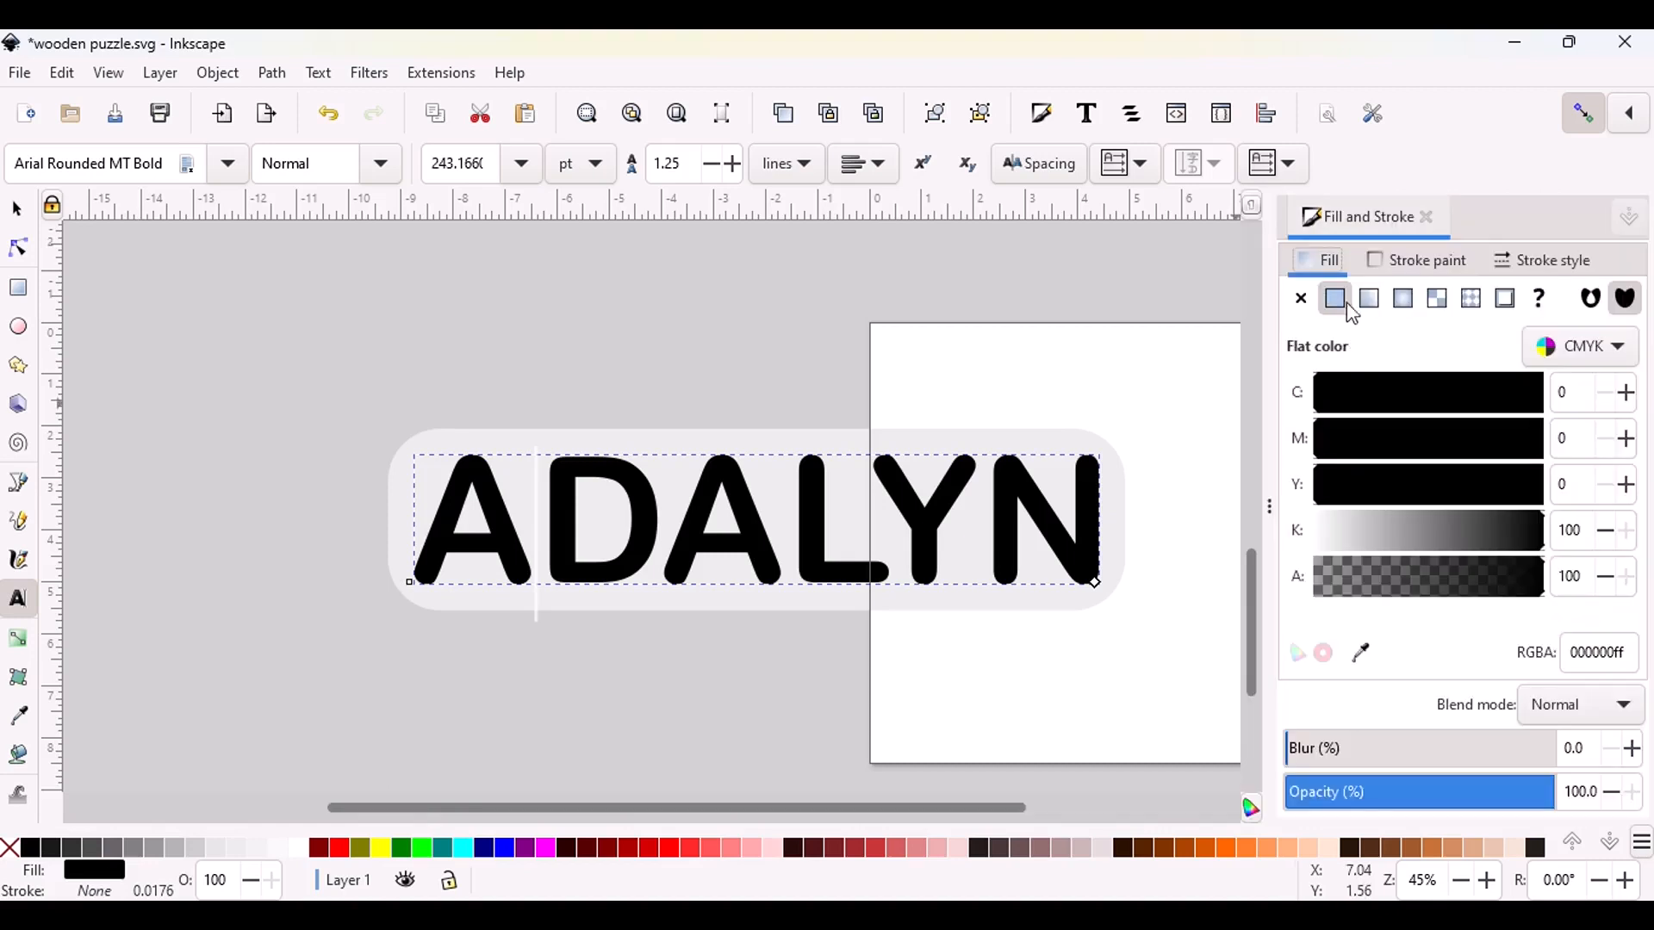
{"action": "left_click", "coordinate": [1380, 265]}
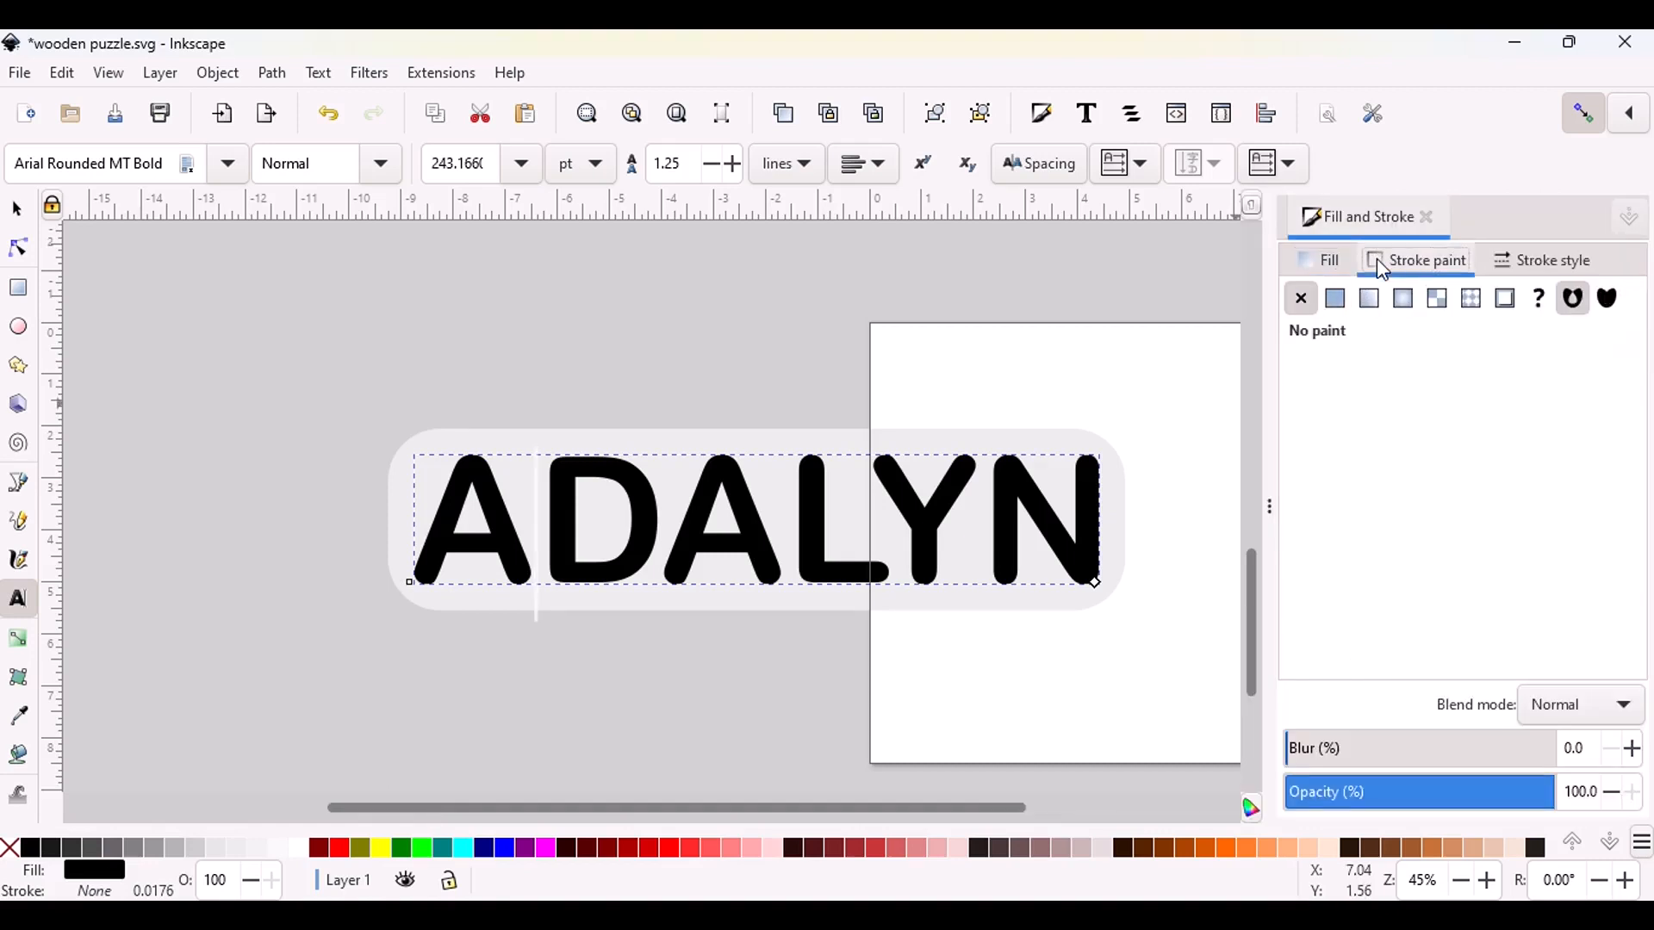
{"action": "left_click", "coordinate": [1337, 301]}
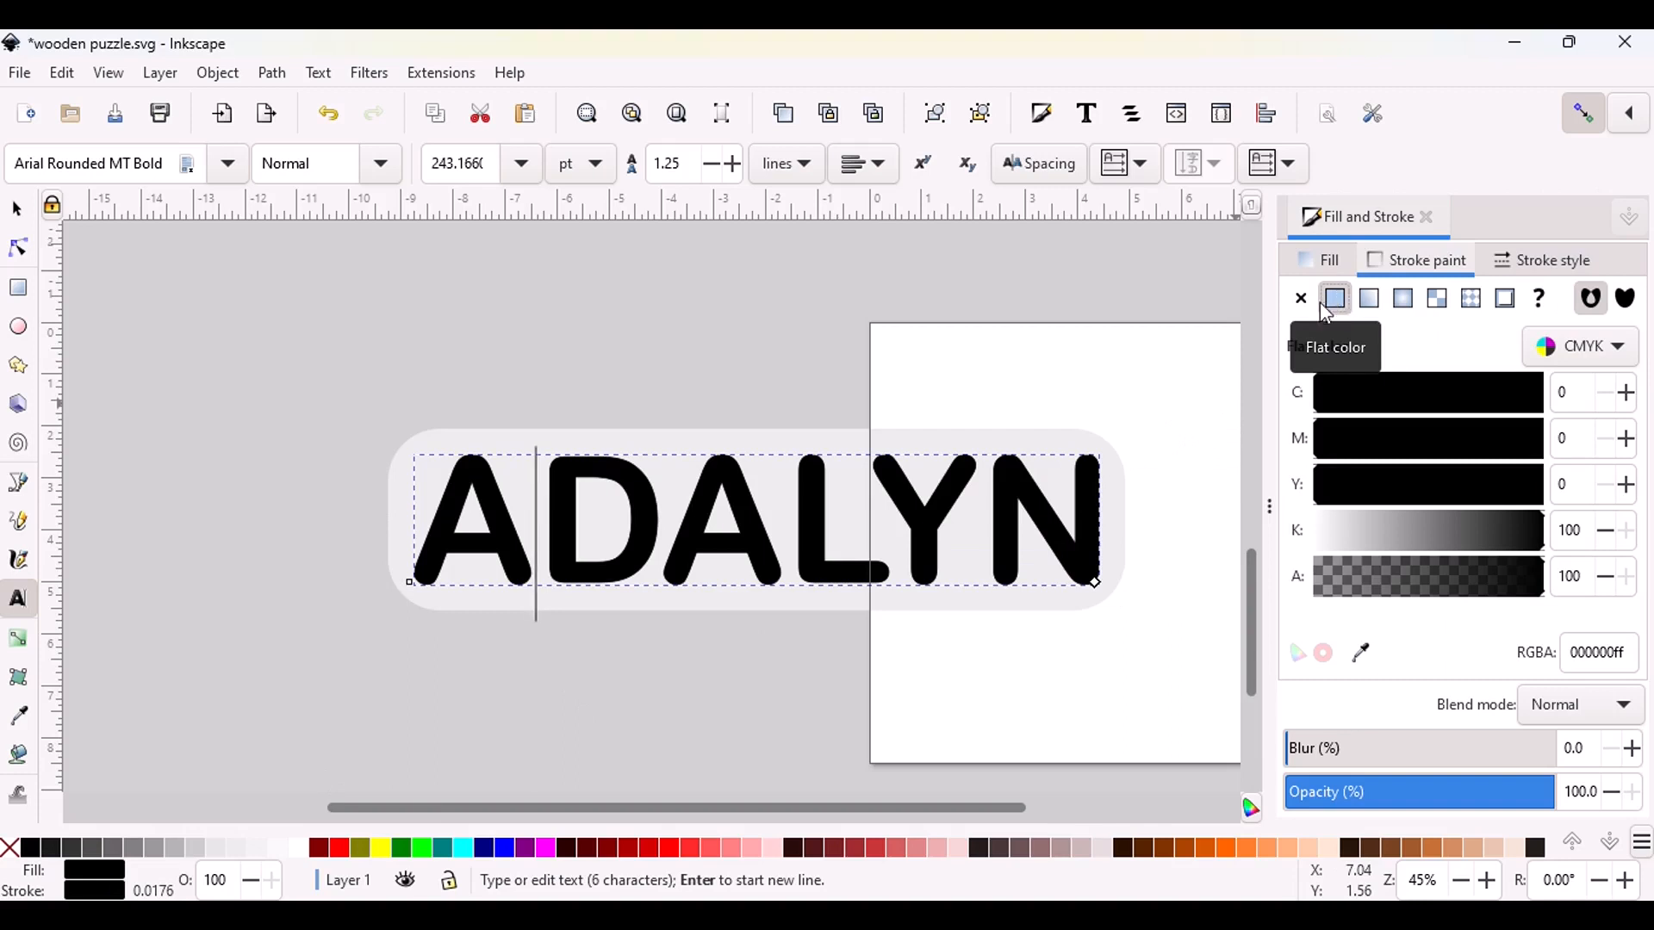
Remove the name text's fill and increase its stroke width to about 3.2 pt so only the letter outlines show
{"action": "left_click", "coordinate": [1317, 257]}
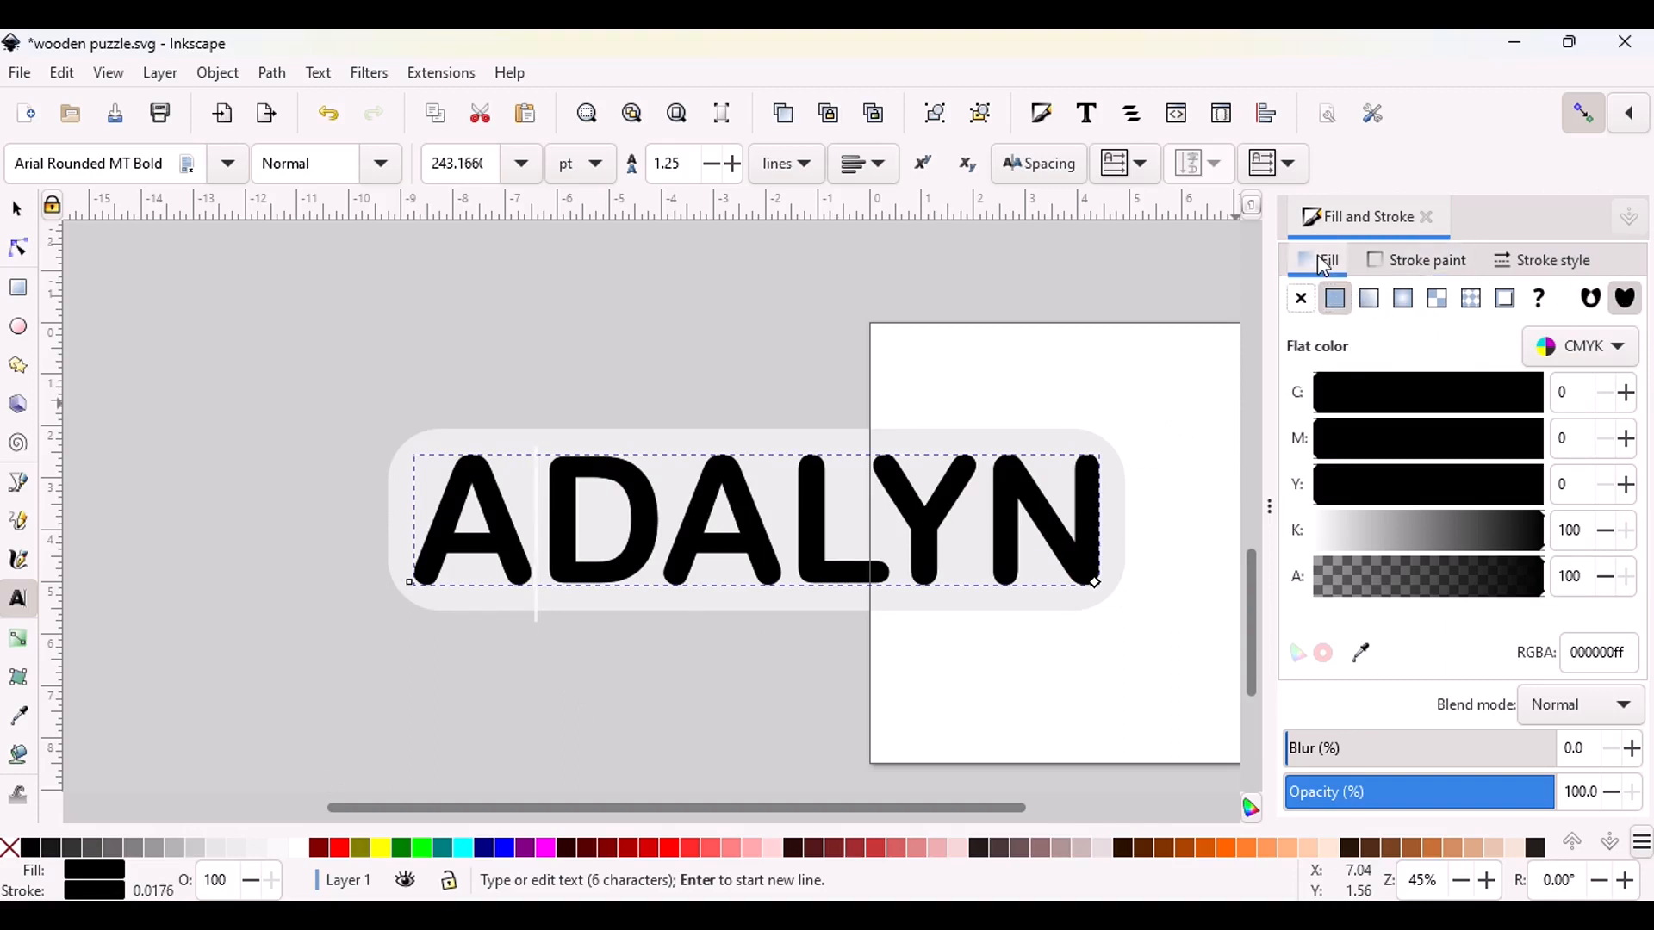
{"action": "left_click", "coordinate": [1302, 298]}
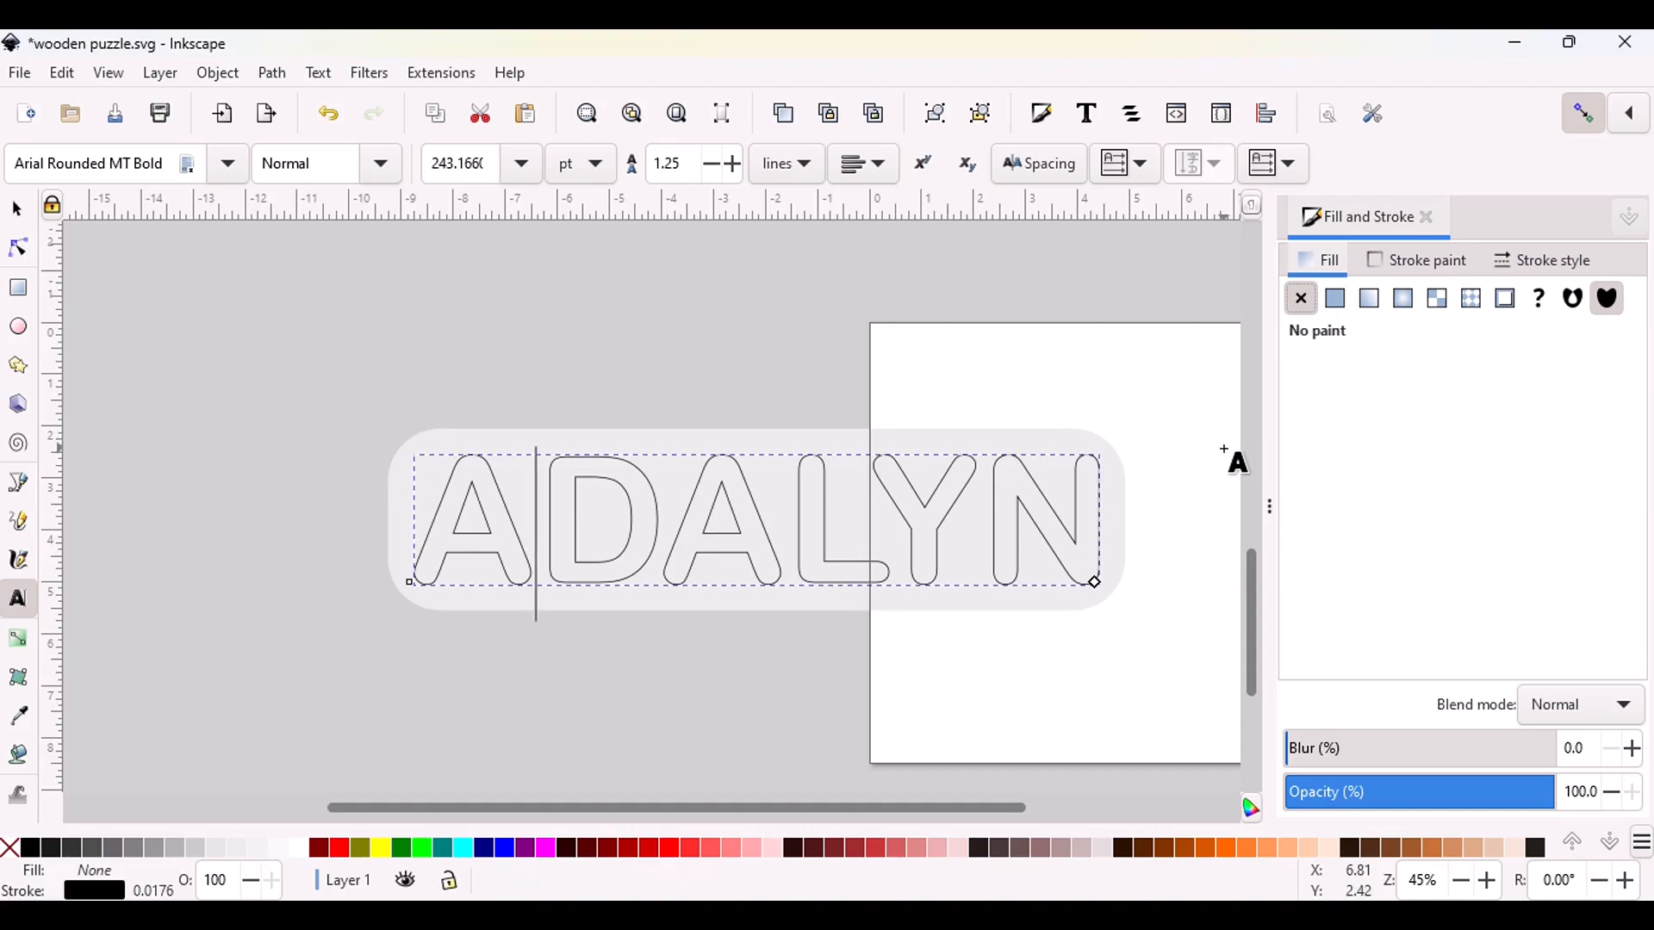
{"action": "left_click", "coordinate": [1575, 261]}
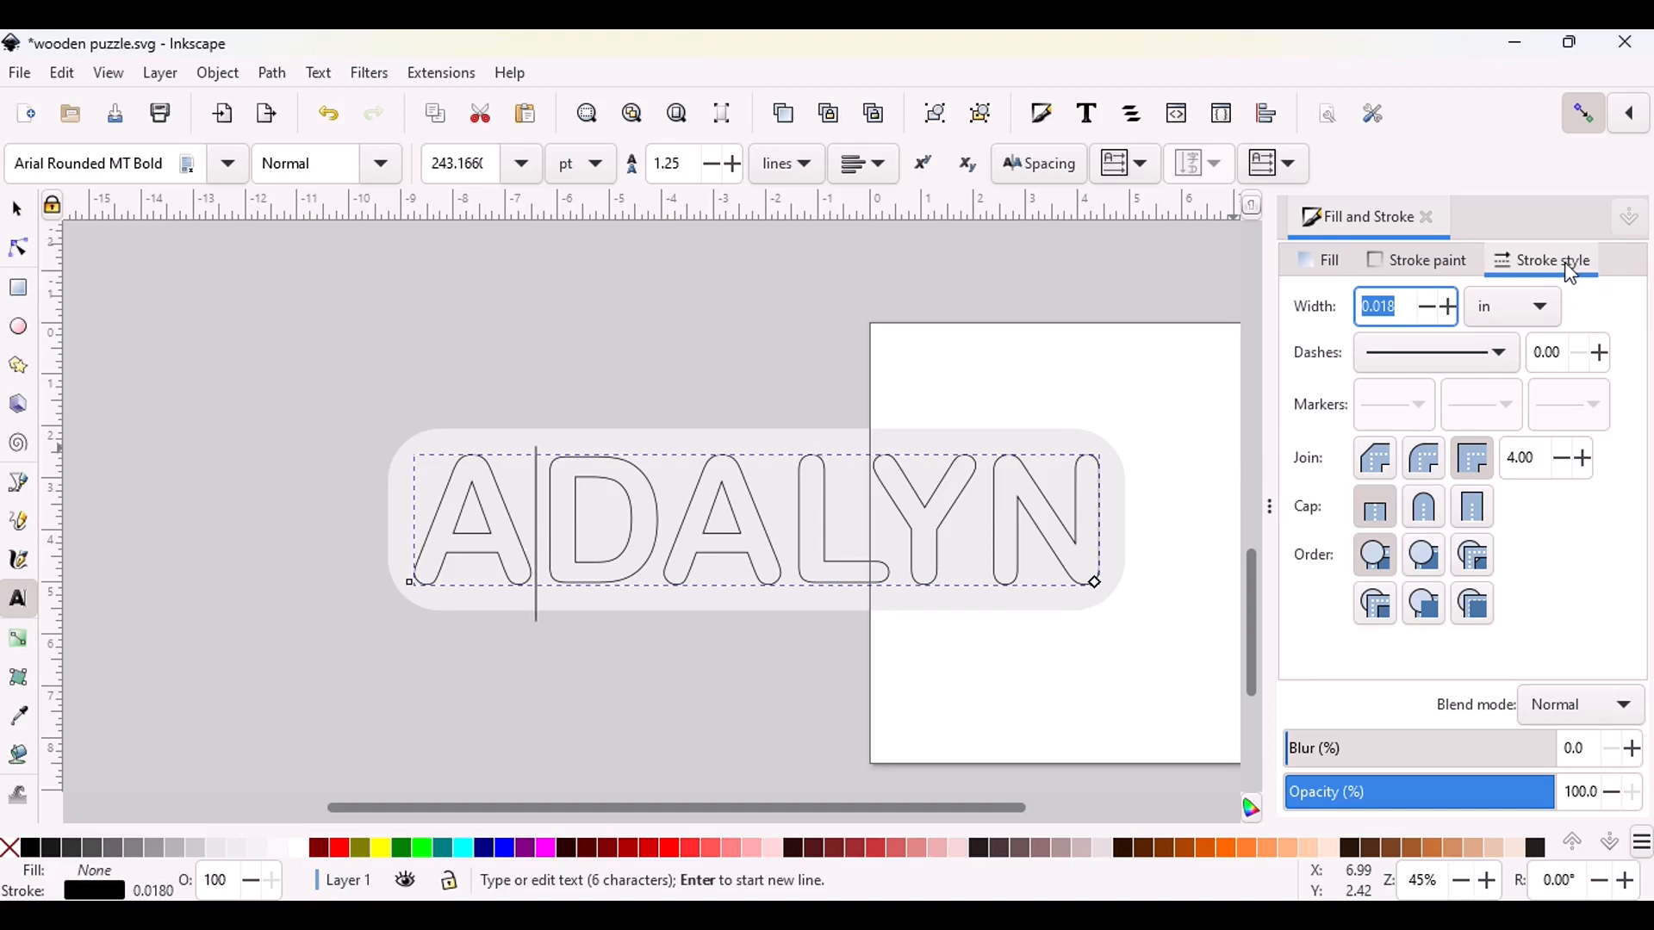
{"action": "left_click", "coordinate": [1547, 316]}
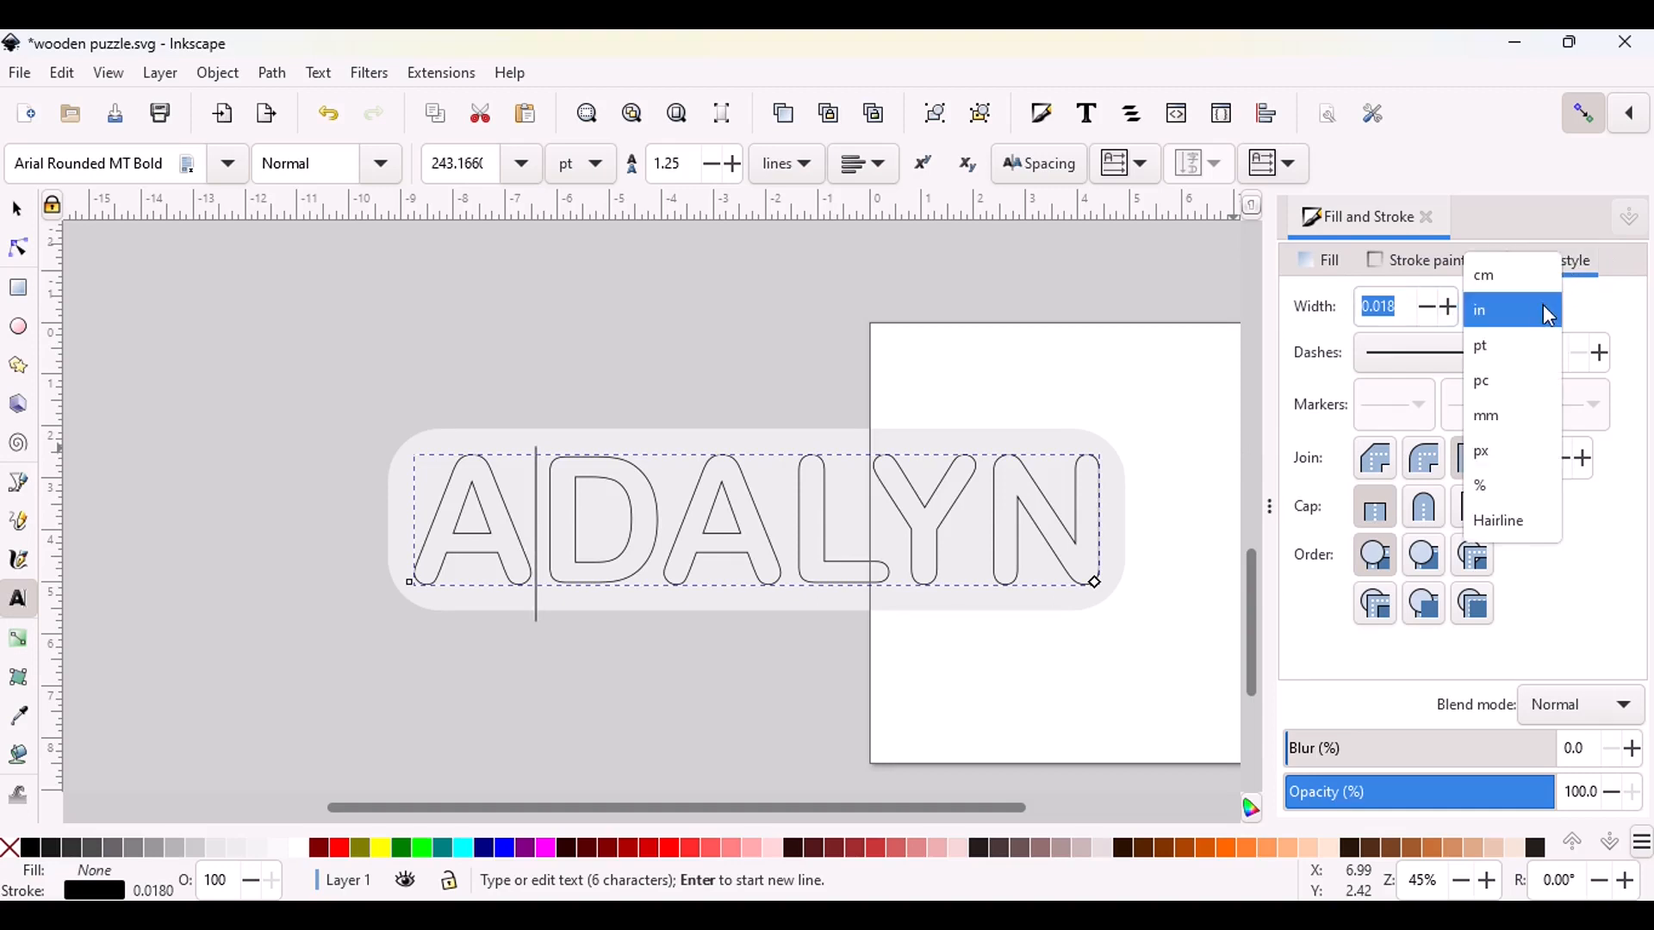
{"action": "left_click", "coordinate": [1522, 339]}
{"action": "left_click", "coordinate": [1450, 305]}
{"action": "left_click", "coordinate": [1450, 305]}
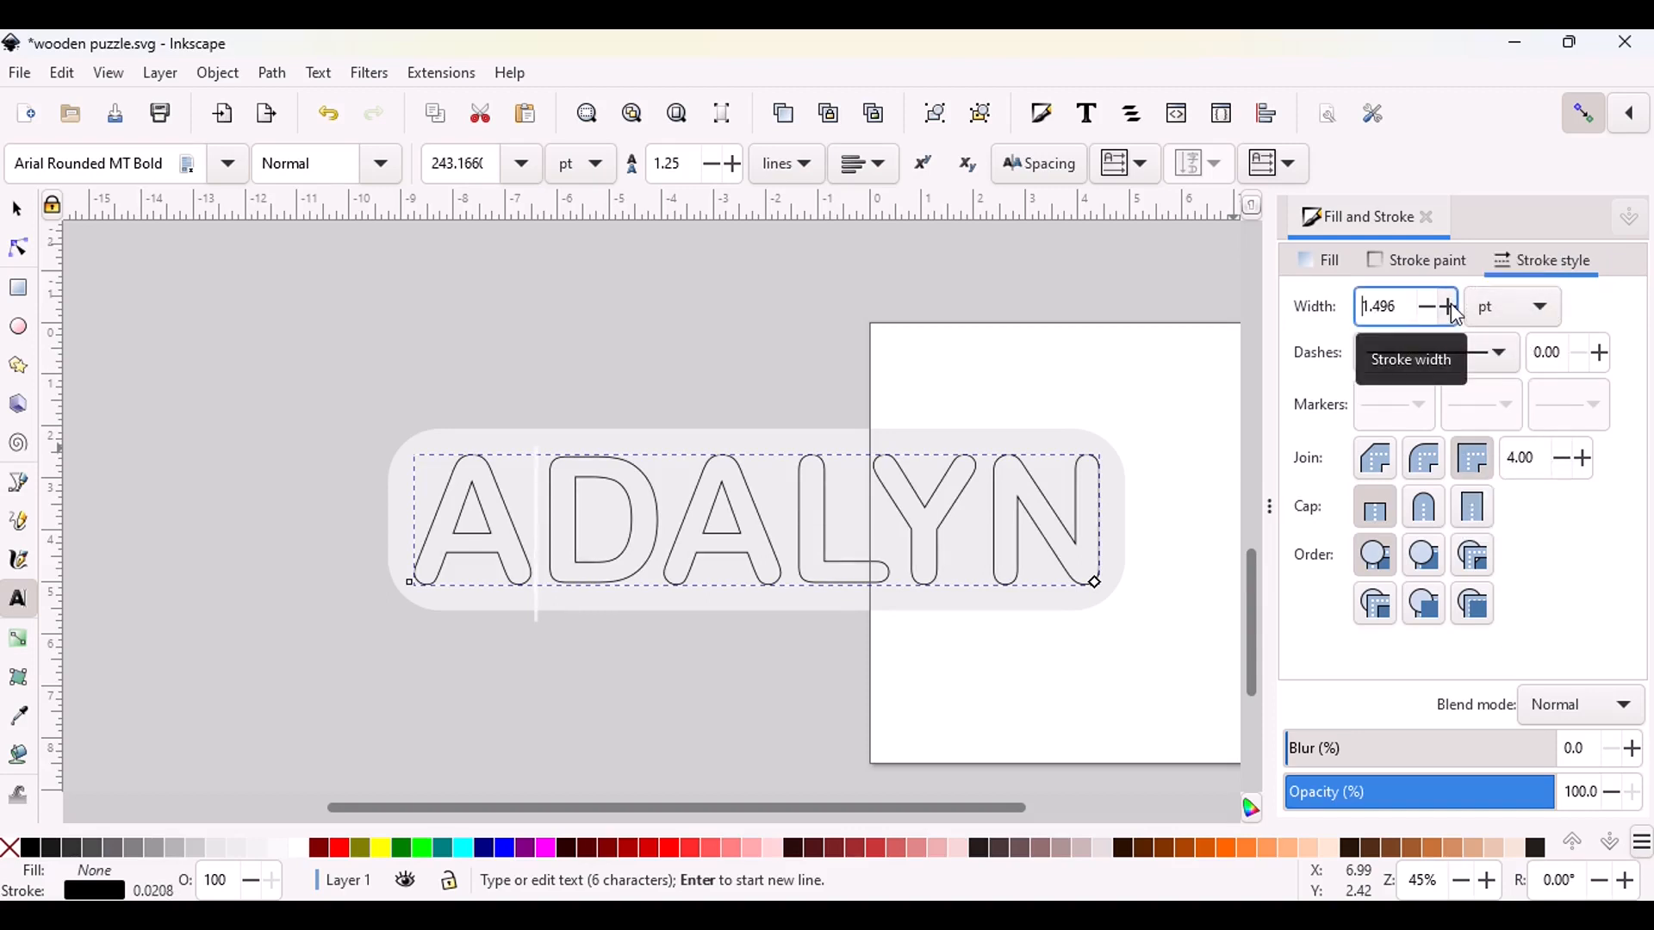
{"action": "left_click", "coordinate": [1450, 305]}
{"action": "left_click", "coordinate": [1450, 305]}
{"action": "left_click", "coordinate": [1451, 305]}
{"action": "left_click", "coordinate": [1450, 305]}
{"action": "left_click", "coordinate": [1450, 304]}
{"action": "left_click", "coordinate": [1450, 305]}
{"action": "left_click", "coordinate": [1450, 305]}
{"action": "left_click", "coordinate": [1450, 305]}
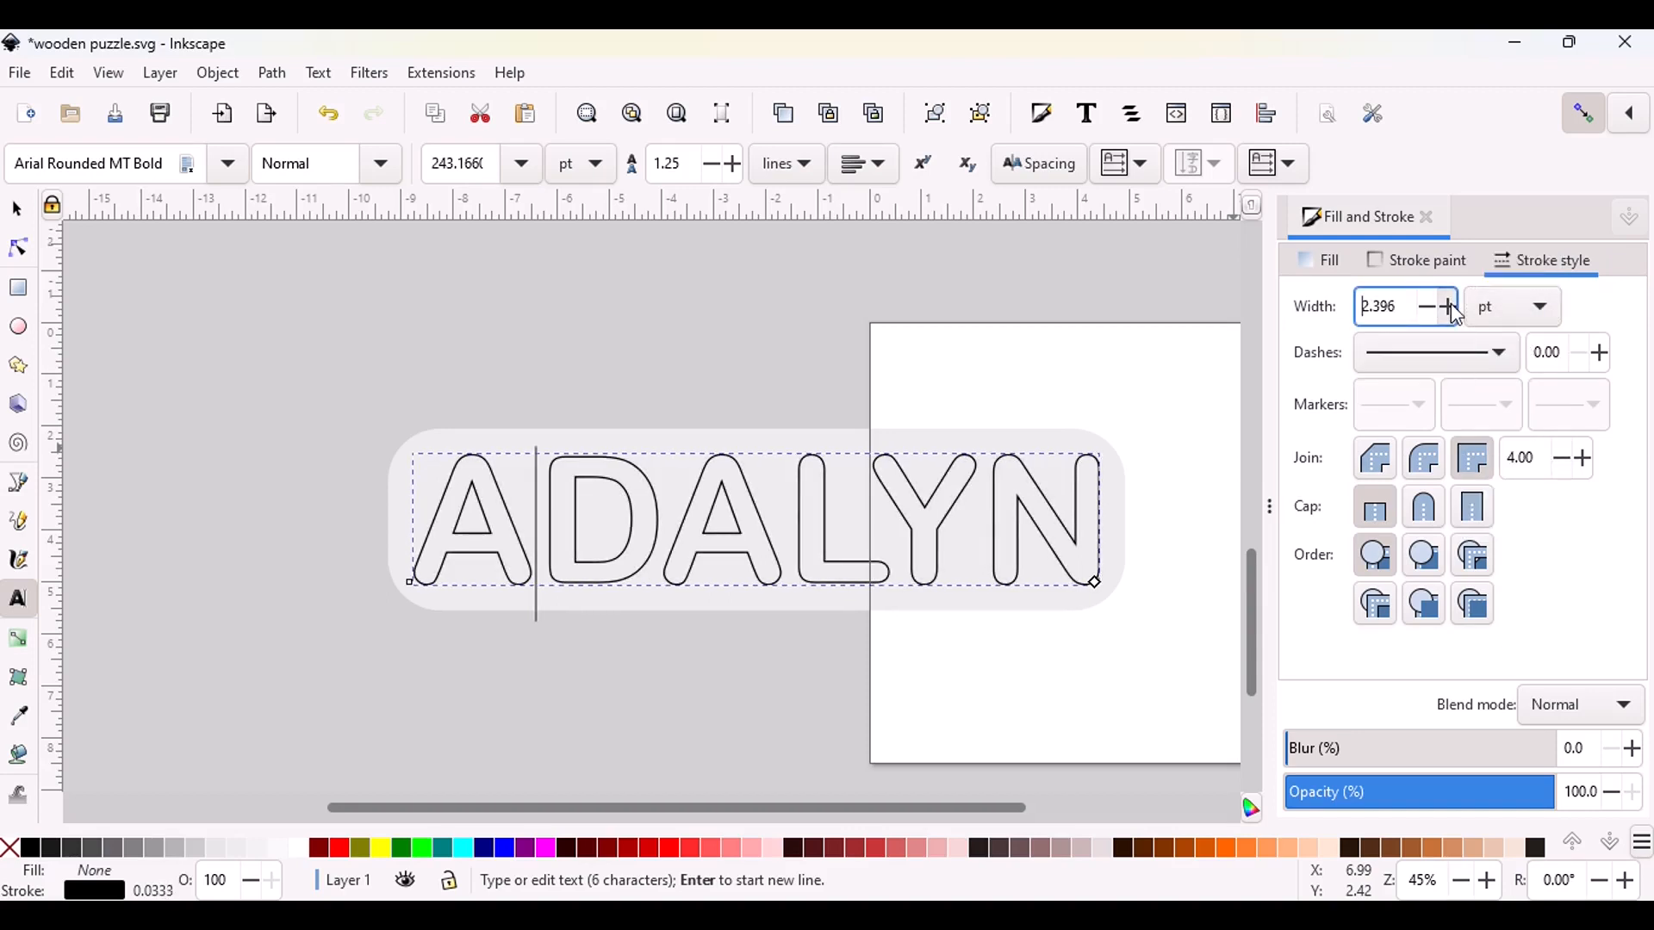
{"action": "left_click", "coordinate": [1450, 305]}
{"action": "left_click", "coordinate": [1450, 305]}
{"action": "left_click", "coordinate": [1452, 306]}
{"action": "left_click", "coordinate": [1452, 306]}
{"action": "left_click", "coordinate": [1452, 306]}
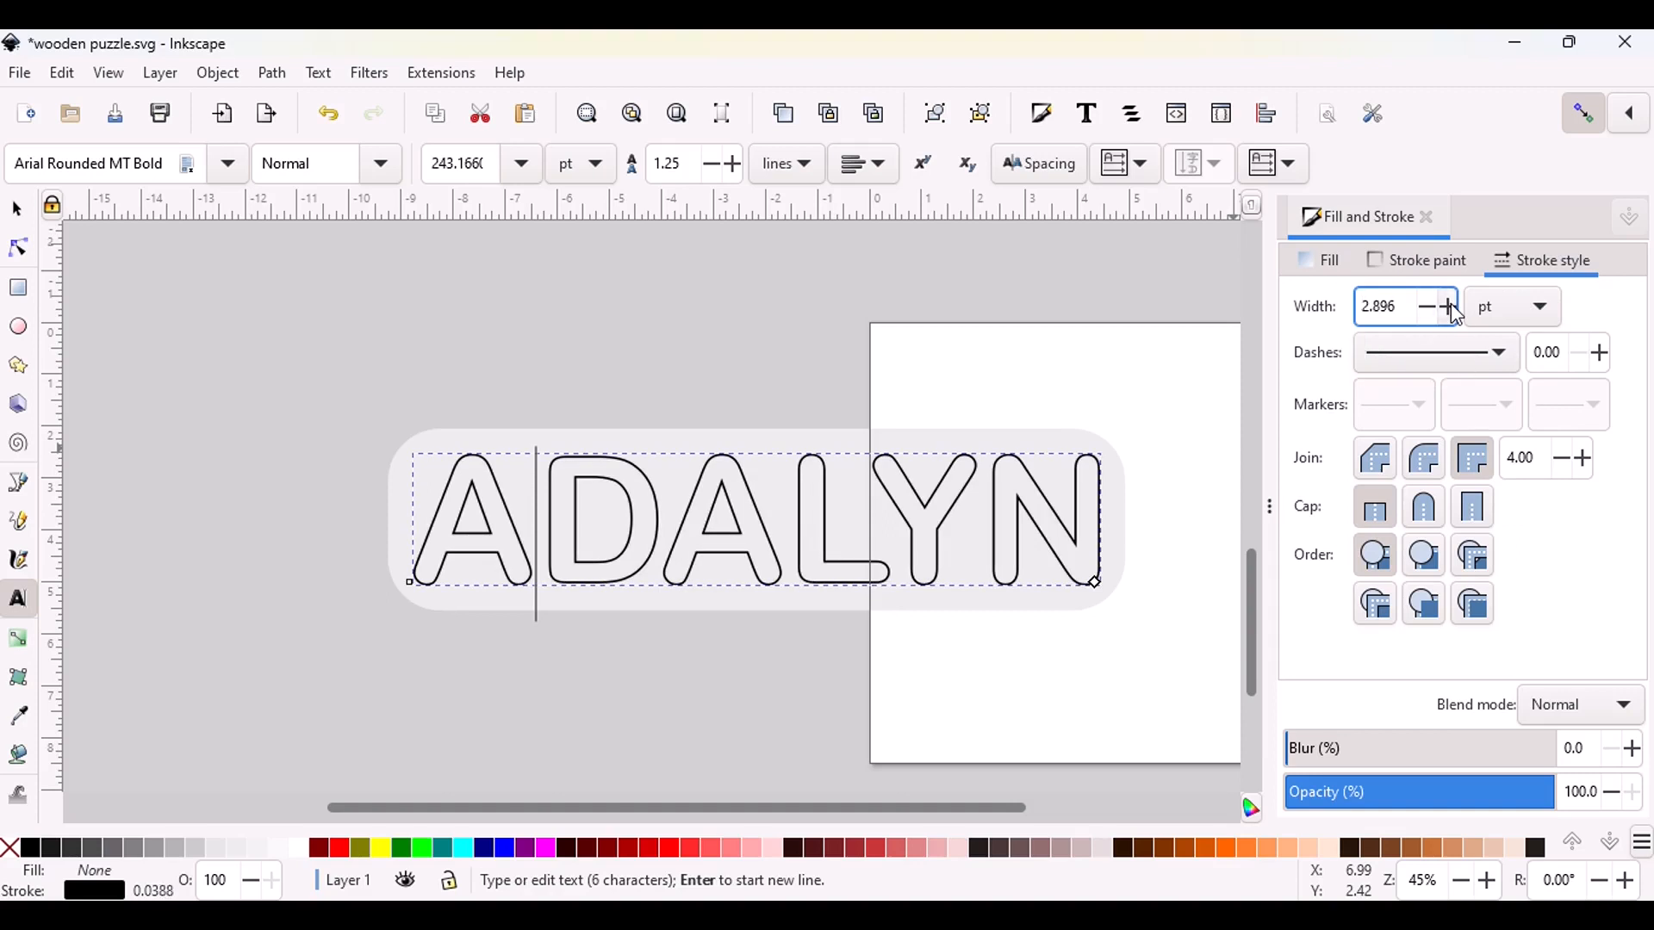
{"action": "left_click", "coordinate": [1452, 306]}
{"action": "left_click", "coordinate": [1452, 307]}
{"action": "left_click", "coordinate": [1452, 307]}
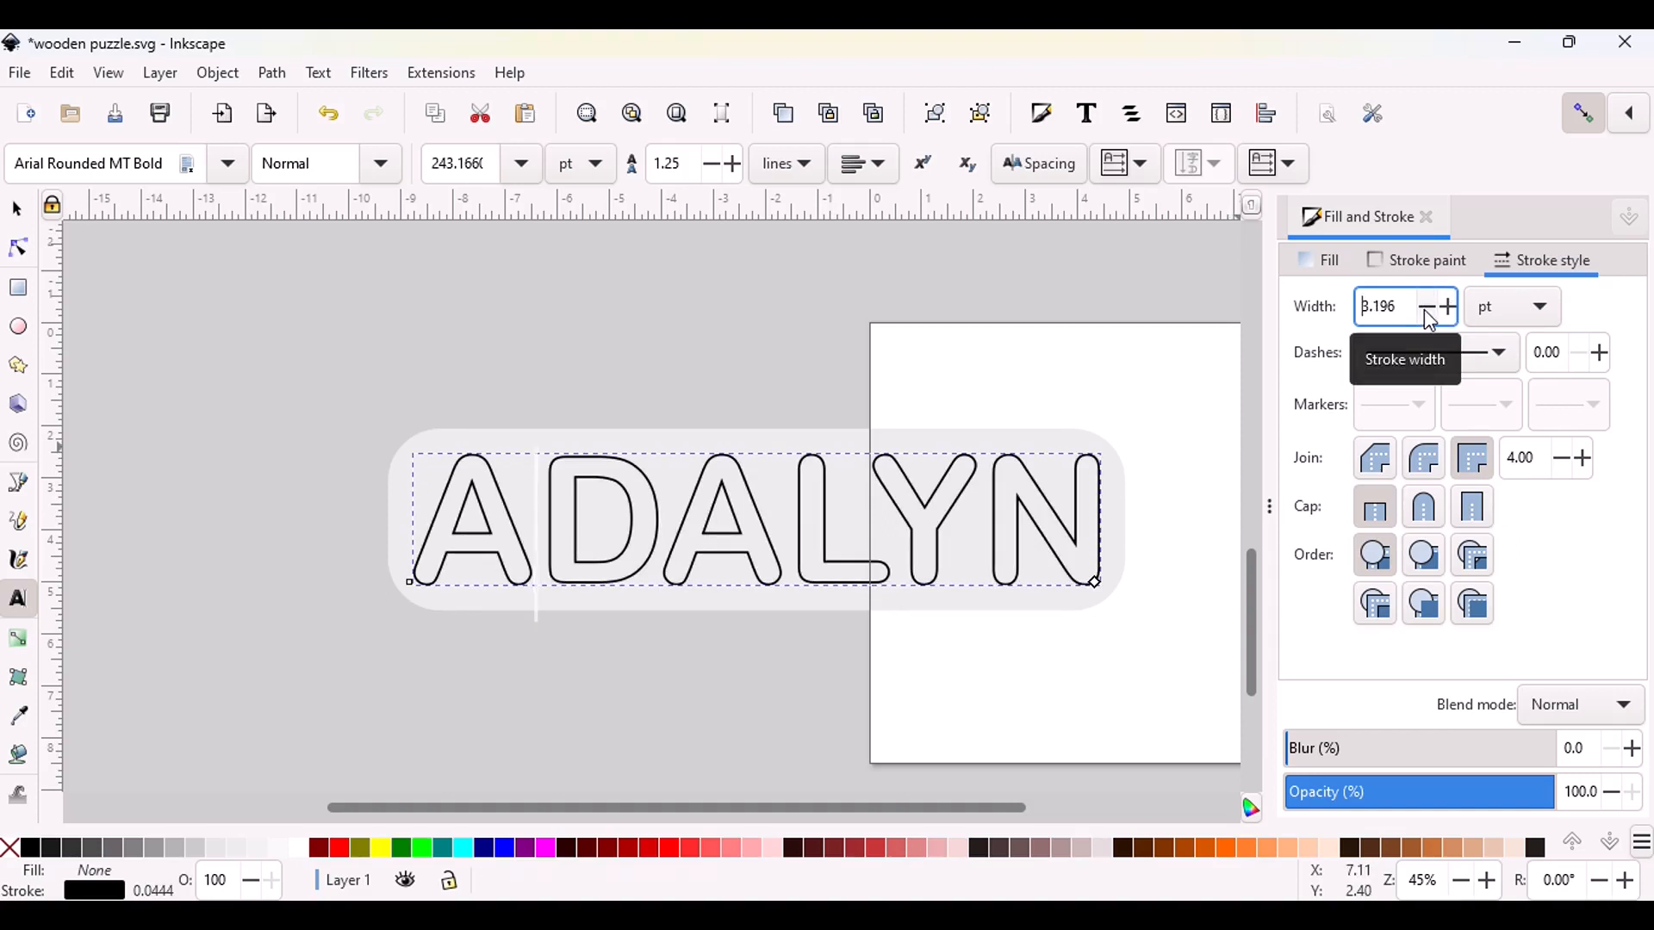
Close the Fill and Stroke dialog and place a duplicate of the outlined name text just below the rounded rectangle
{"action": "left_click", "coordinate": [1100, 336]}
{"action": "scroll", "coordinate": [374, 248], "scroll_direction": "up", "scroll_amount": 1}
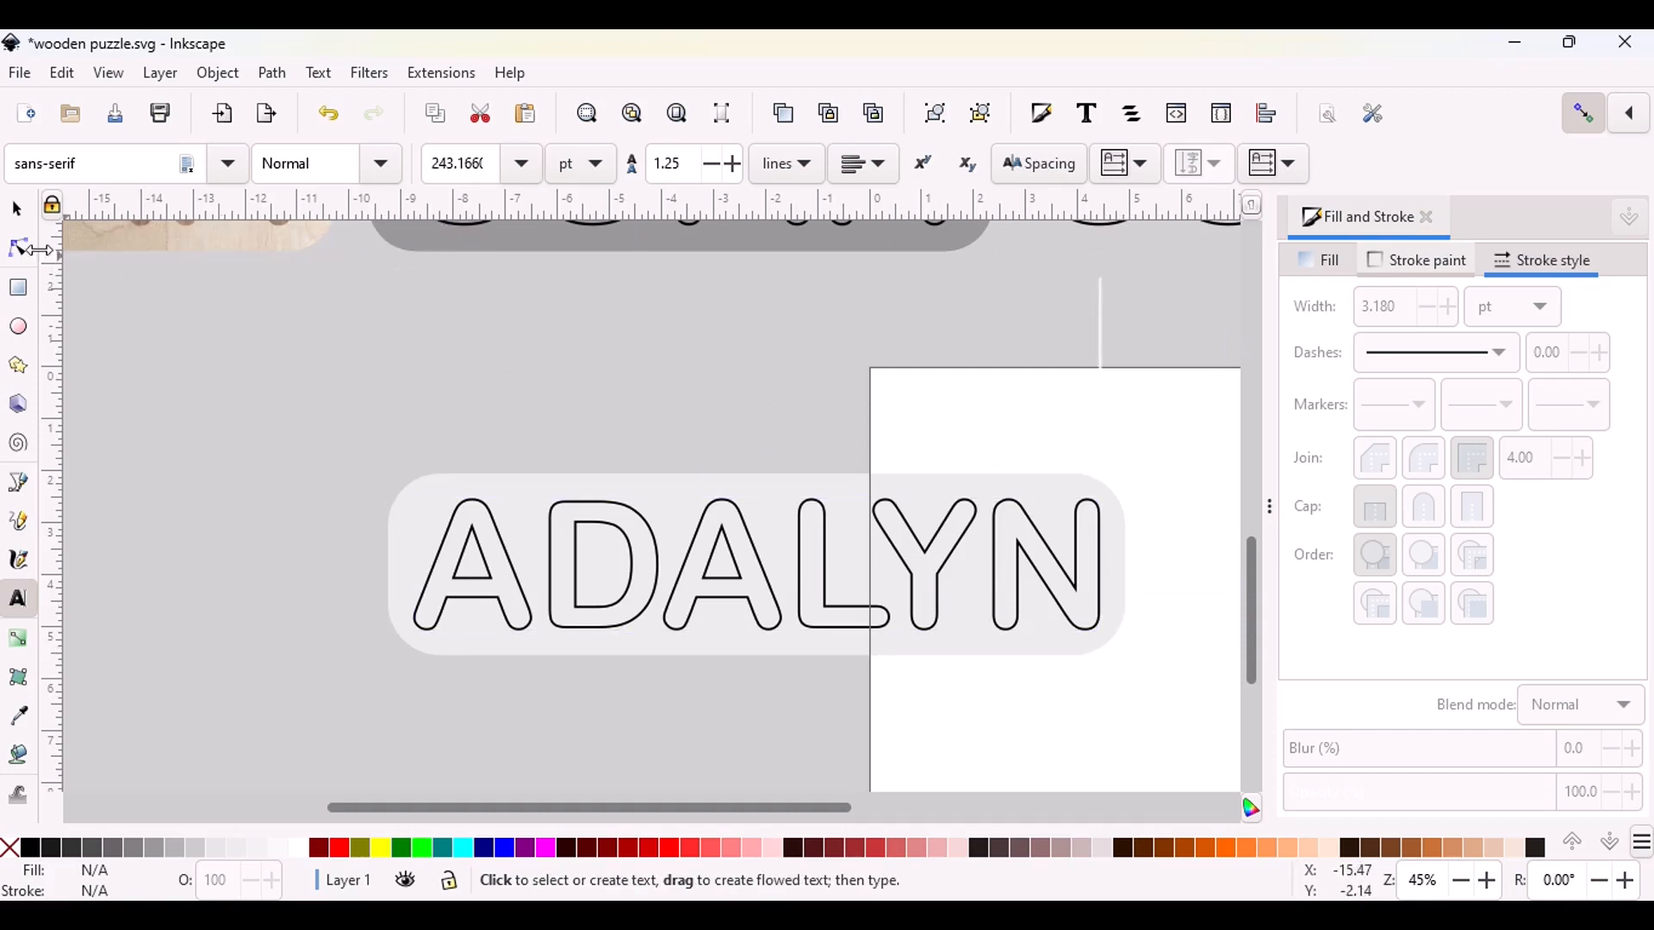
{"action": "left_click", "coordinate": [17, 209]}
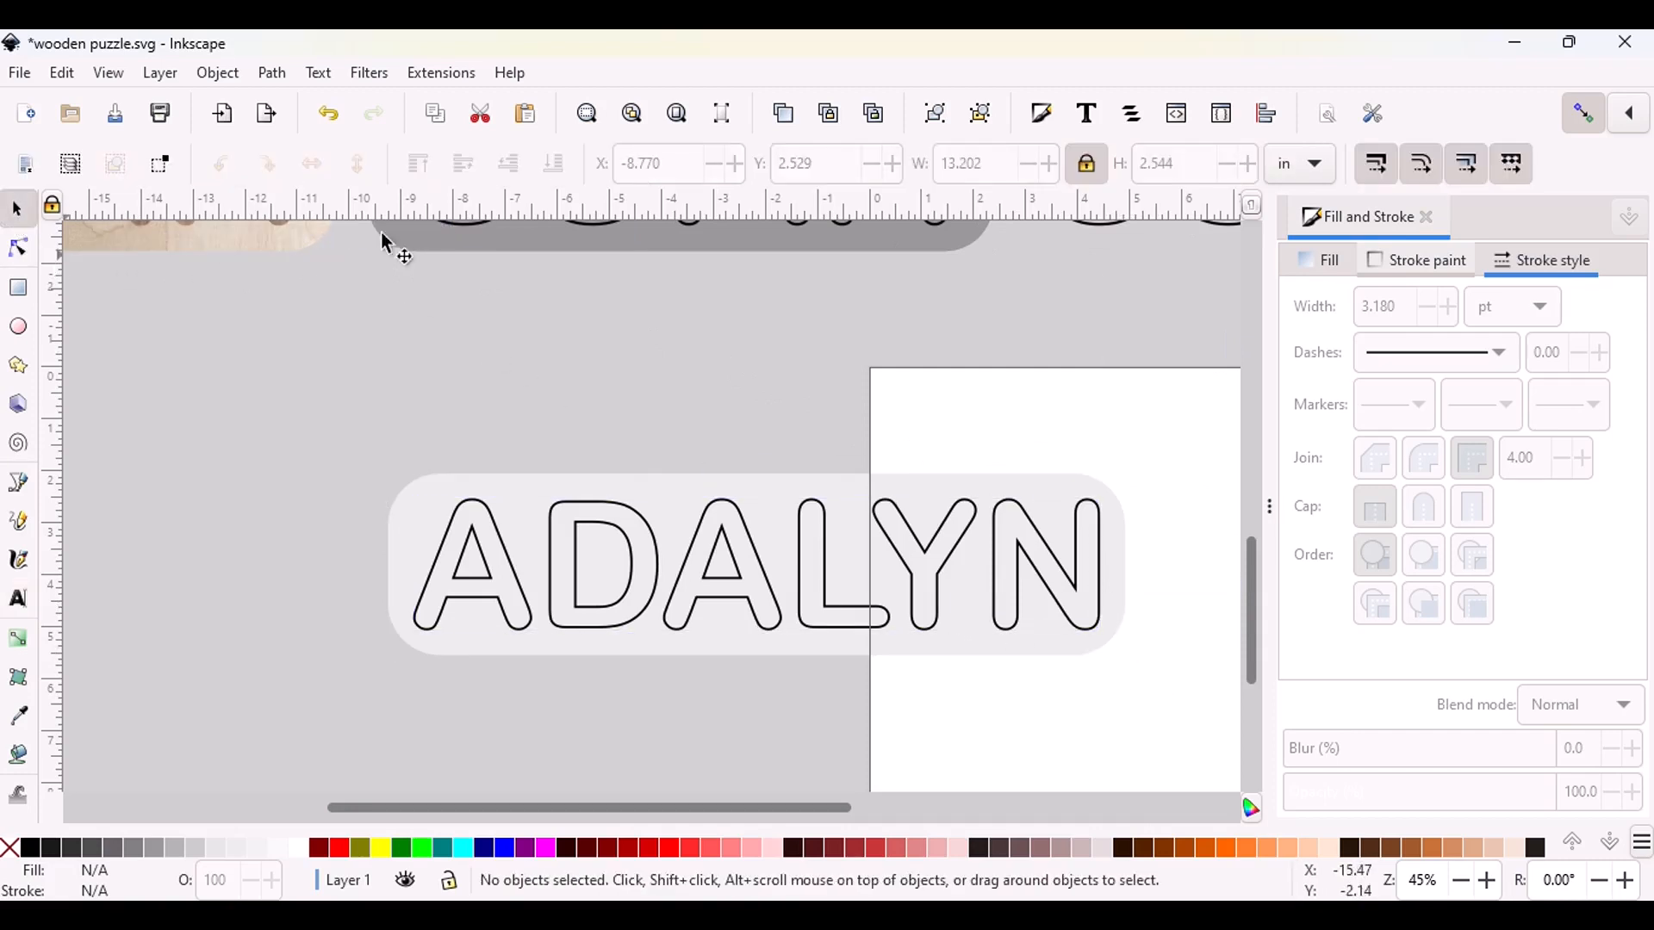
{"action": "left_click", "coordinate": [1430, 220]}
{"action": "scroll", "coordinate": [1217, 474], "scroll_direction": "down", "scroll_amount": 5}
{"action": "left_click", "coordinate": [926, 392]}
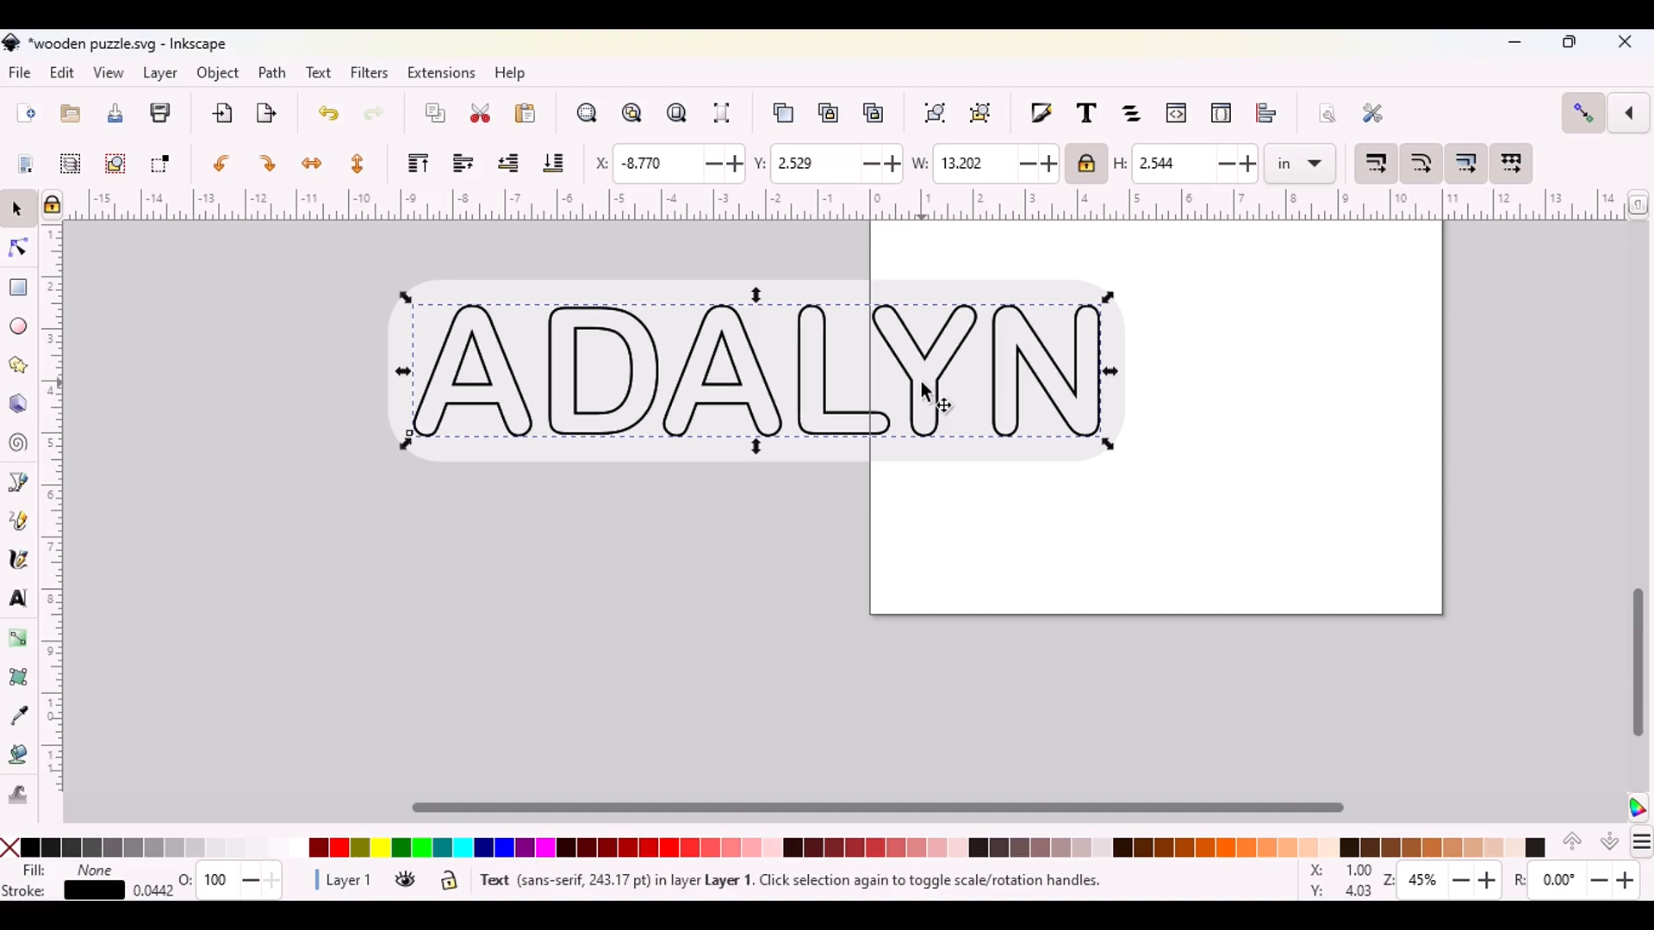
{"action": "left_click_drag", "start_coordinate": [902, 362], "coordinate": [921, 545]}
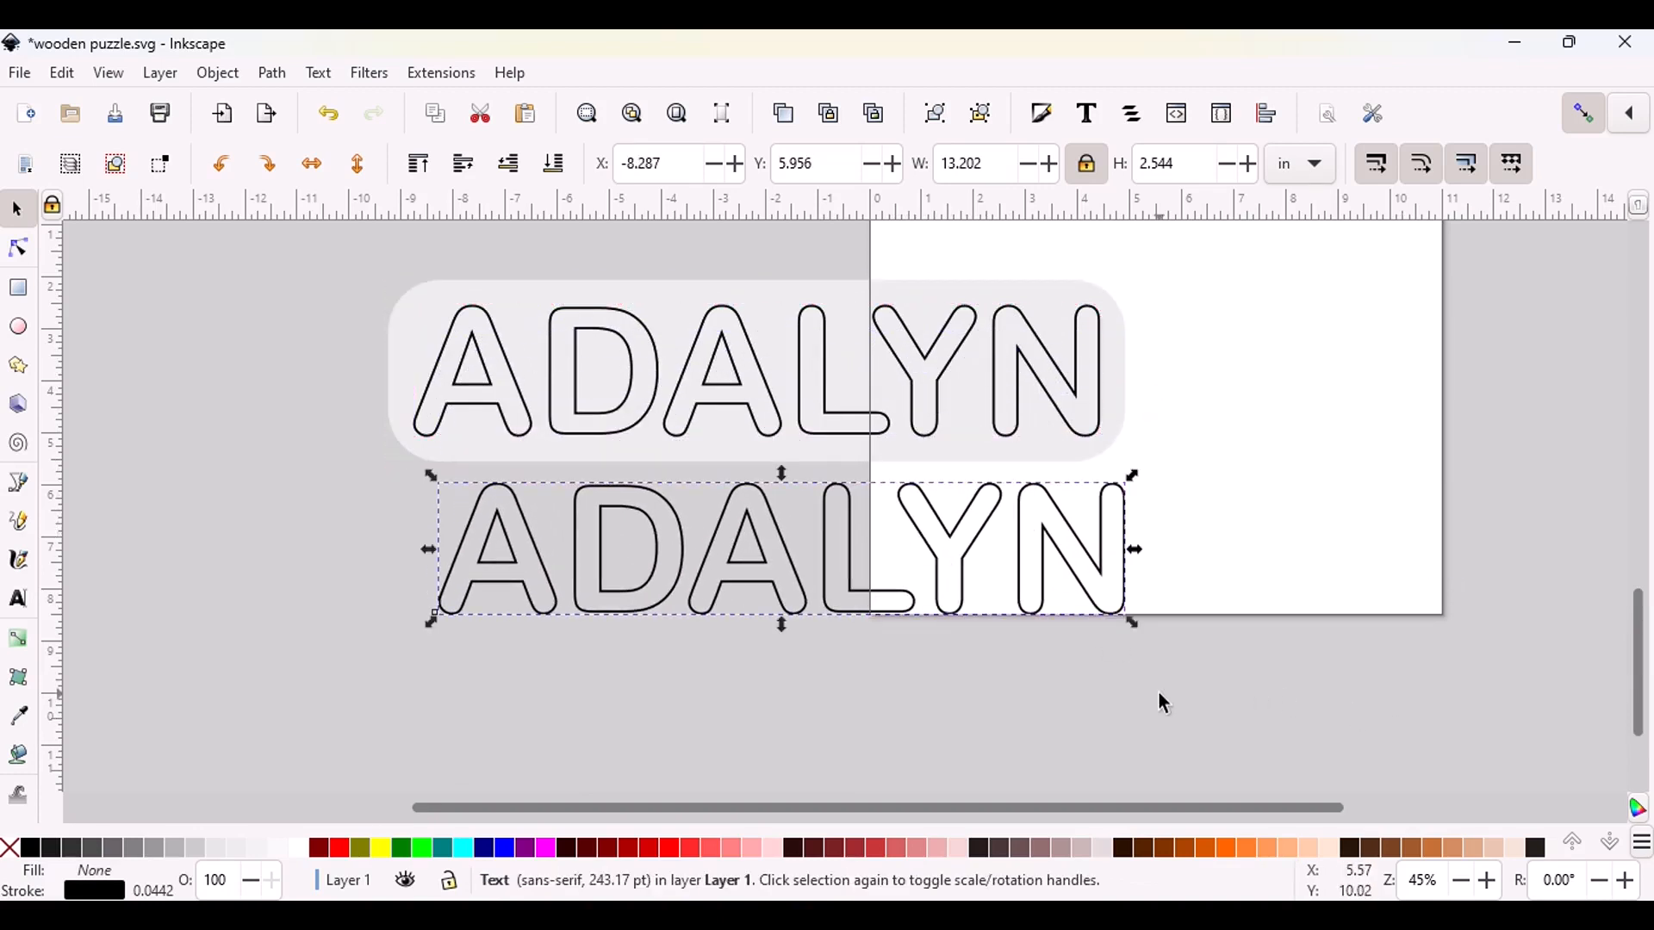